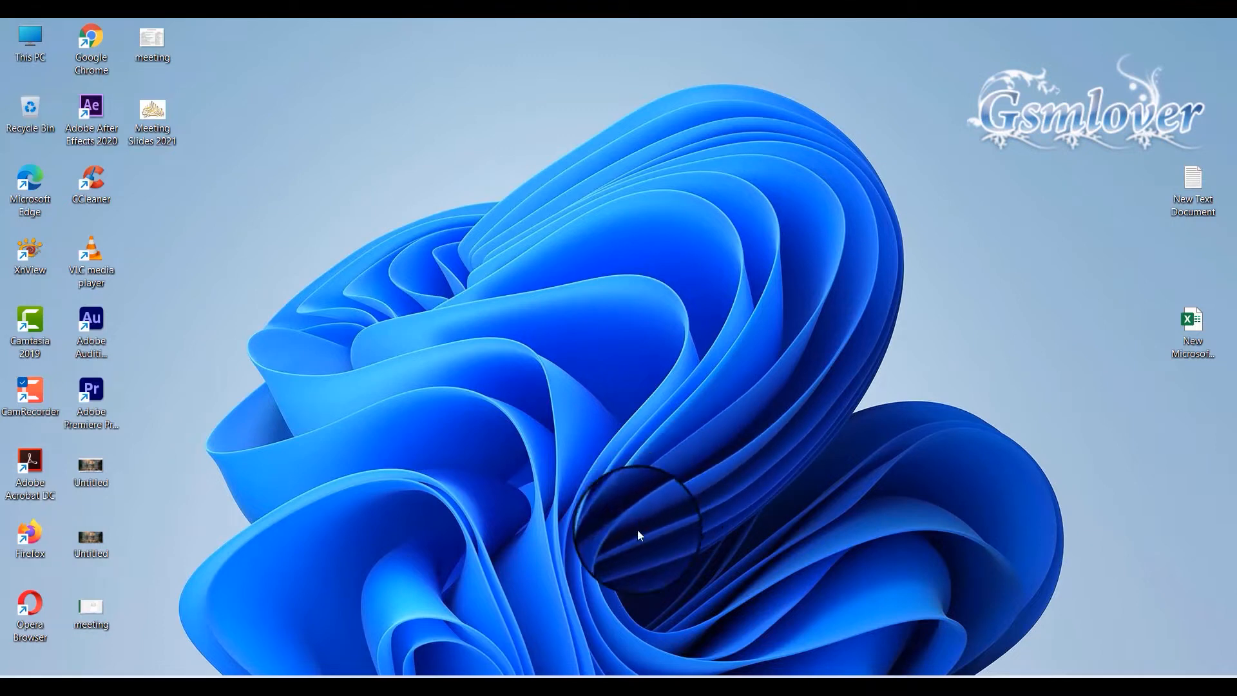
# Switch to Firefox, log in to the WordPress site with the filled-in credentials, and decline saving the login
pyautogui.click(691, 669)
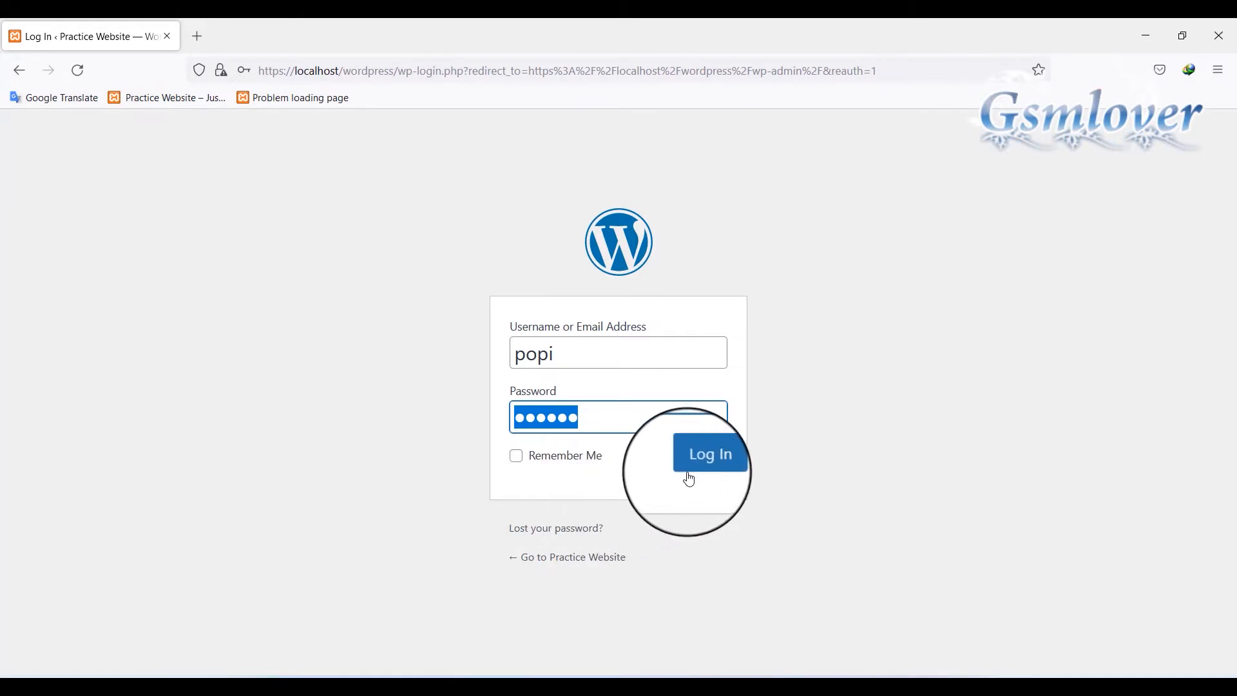
pyautogui.click(704, 460)
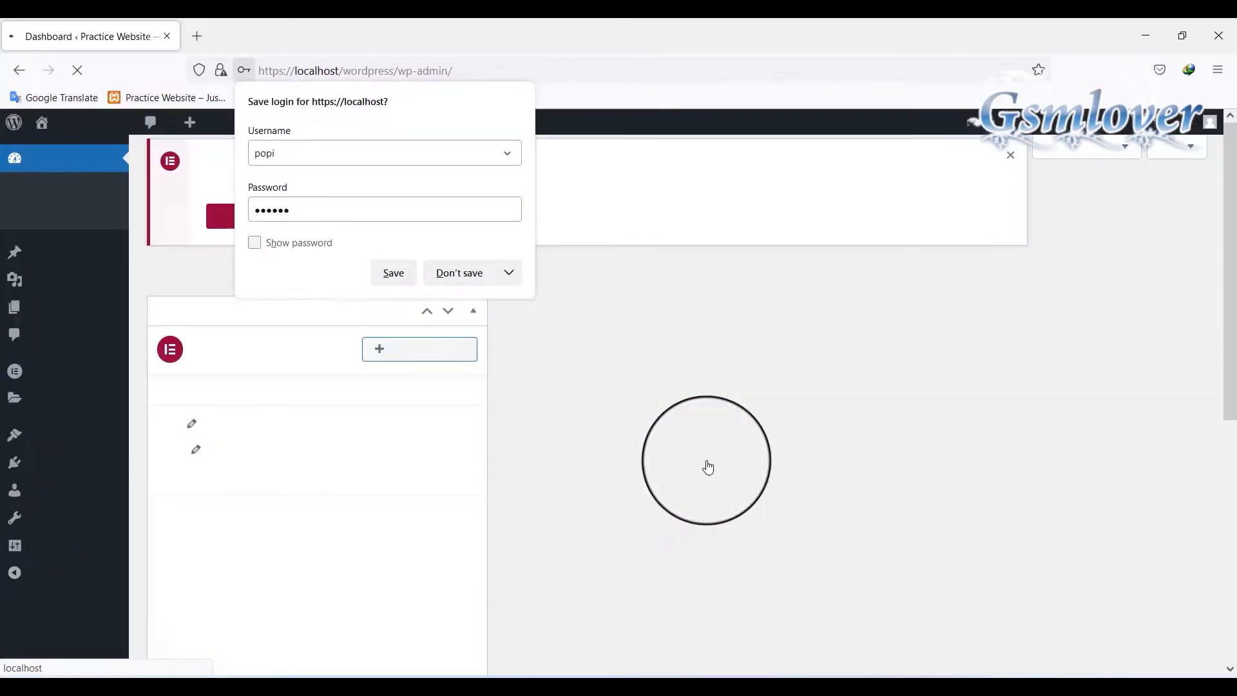
pyautogui.click(462, 274)
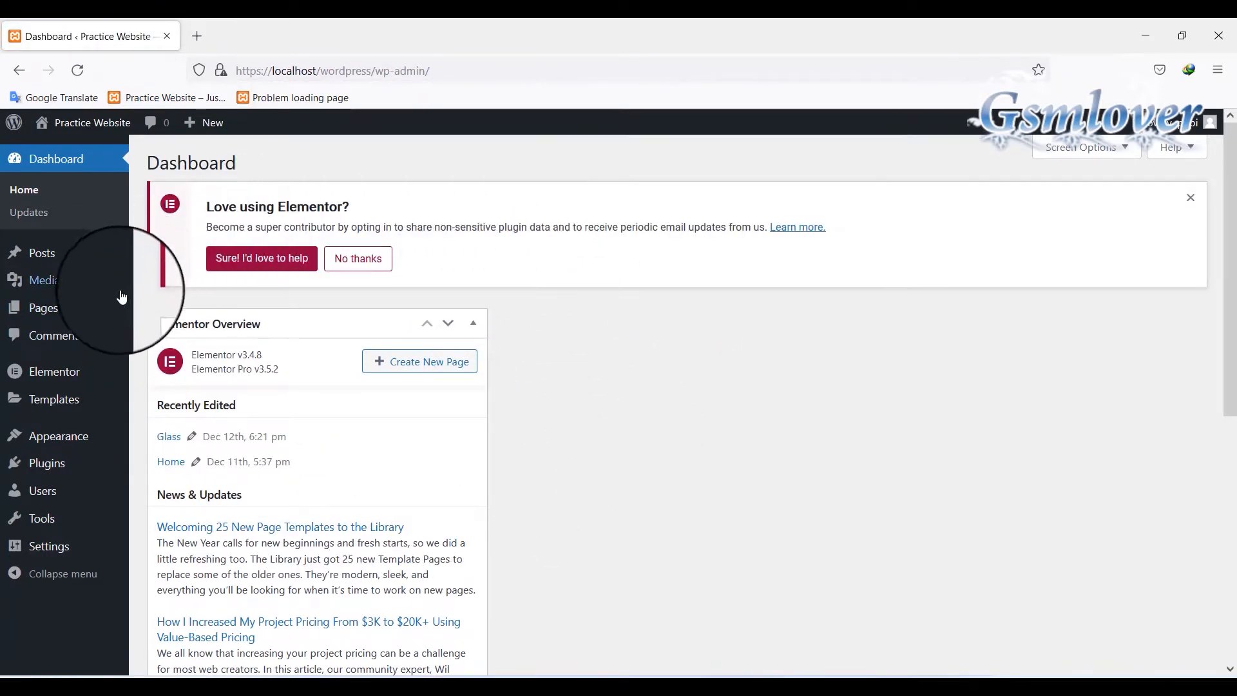
# Open the post categories page and look over the form for adding a new category
pyautogui.moveTo(58, 258)
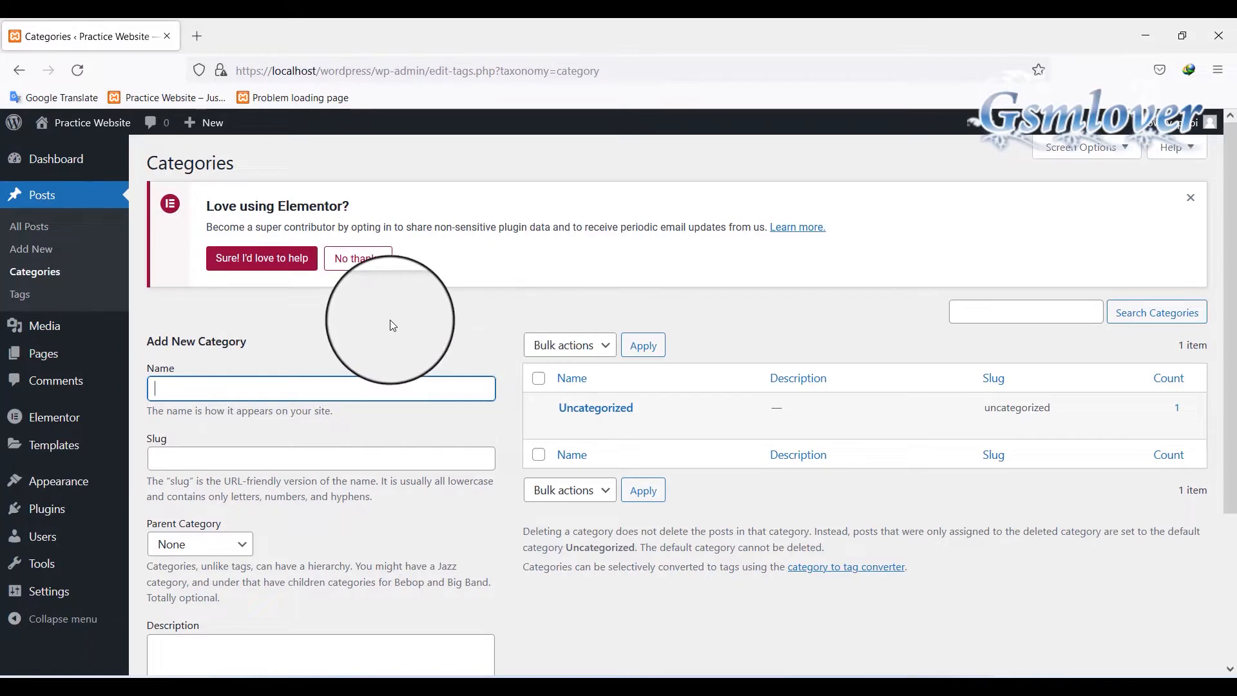
pyautogui.scroll(-3, 389, 319)
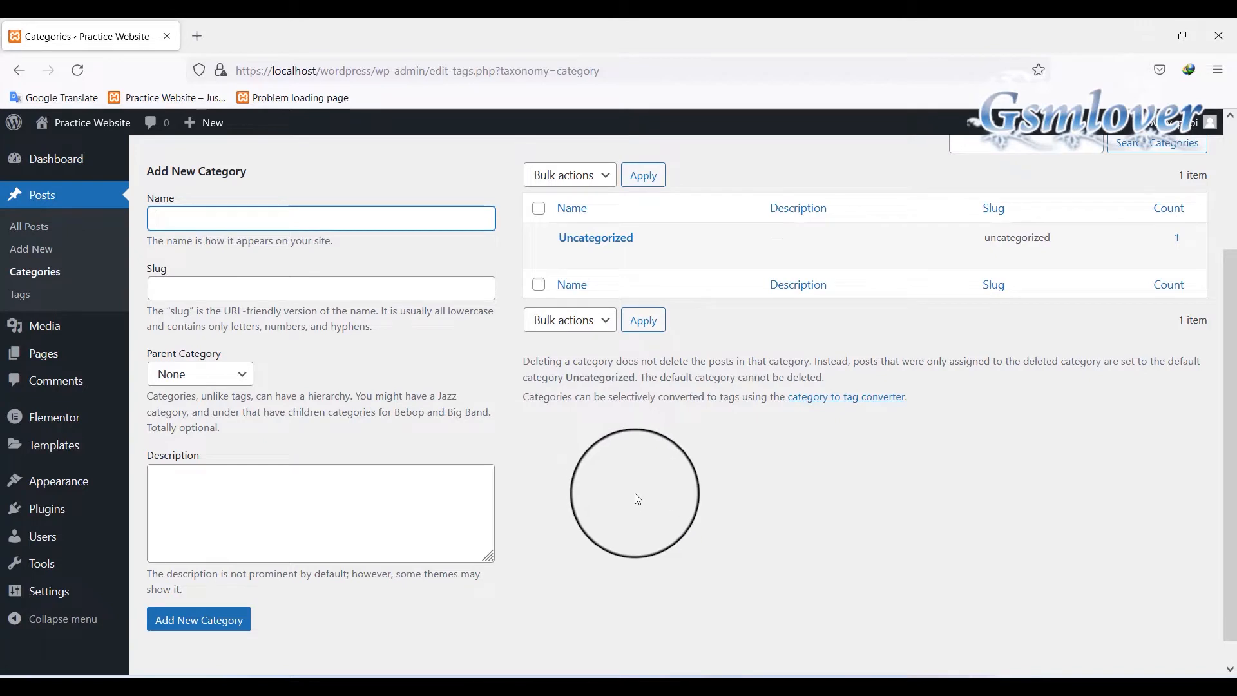
pyautogui.scroll(2, 637, 499)
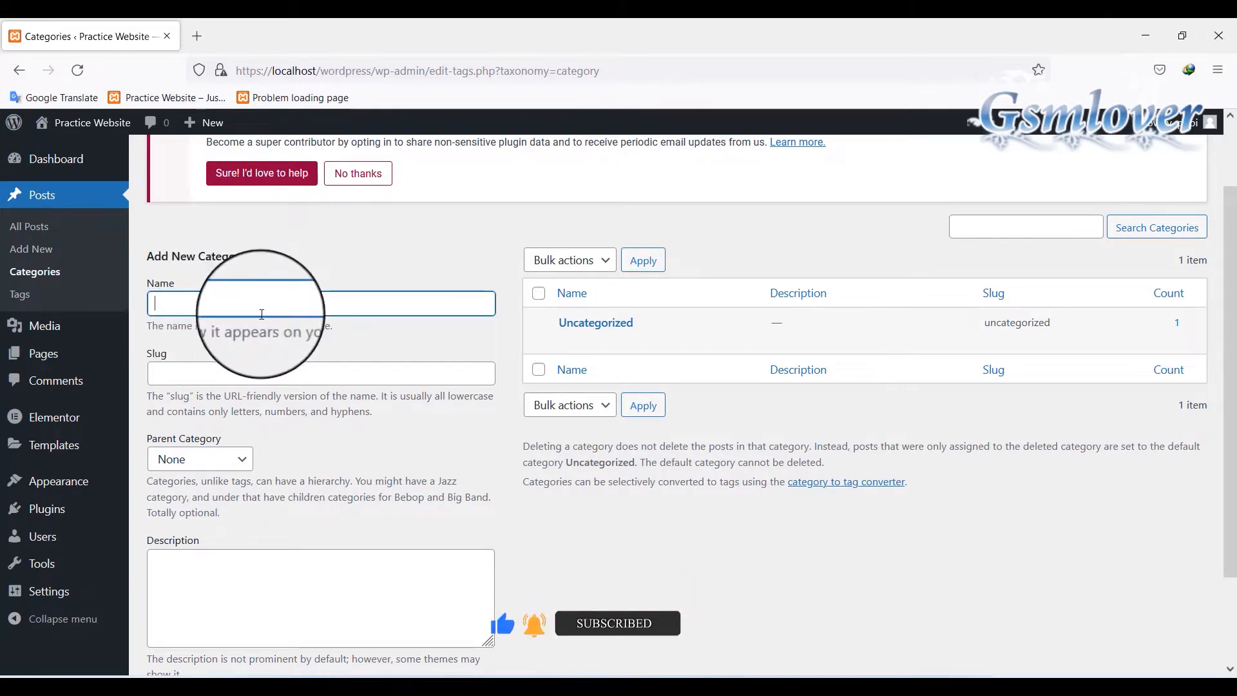
# Open the Uncategorized category for editing, rename it "News" and clear its slug
pyautogui.moveTo(586, 331)
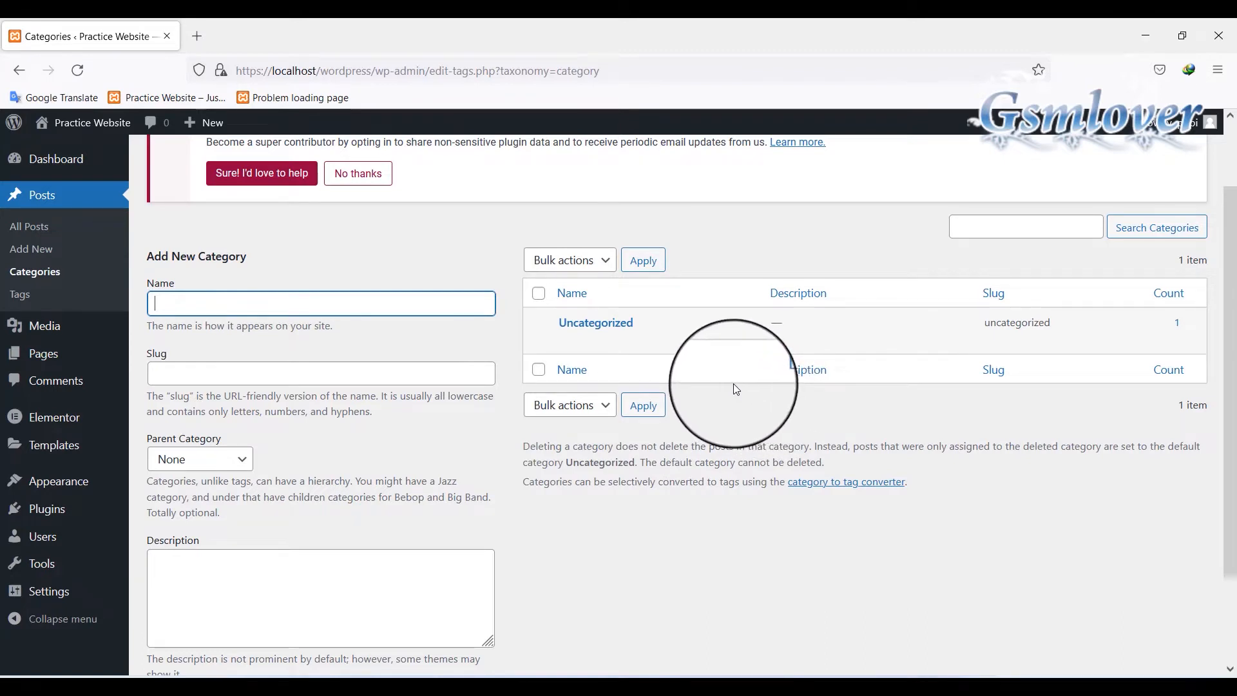
pyautogui.moveTo(671, 312)
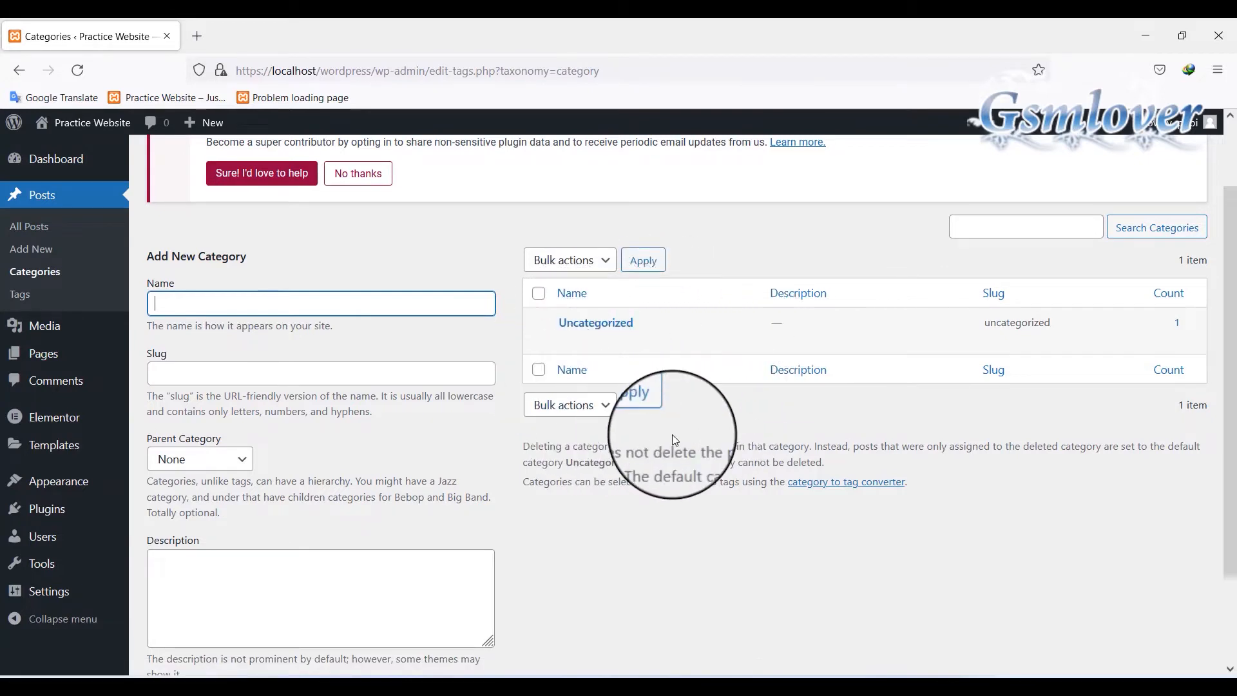
pyautogui.moveTo(723, 331)
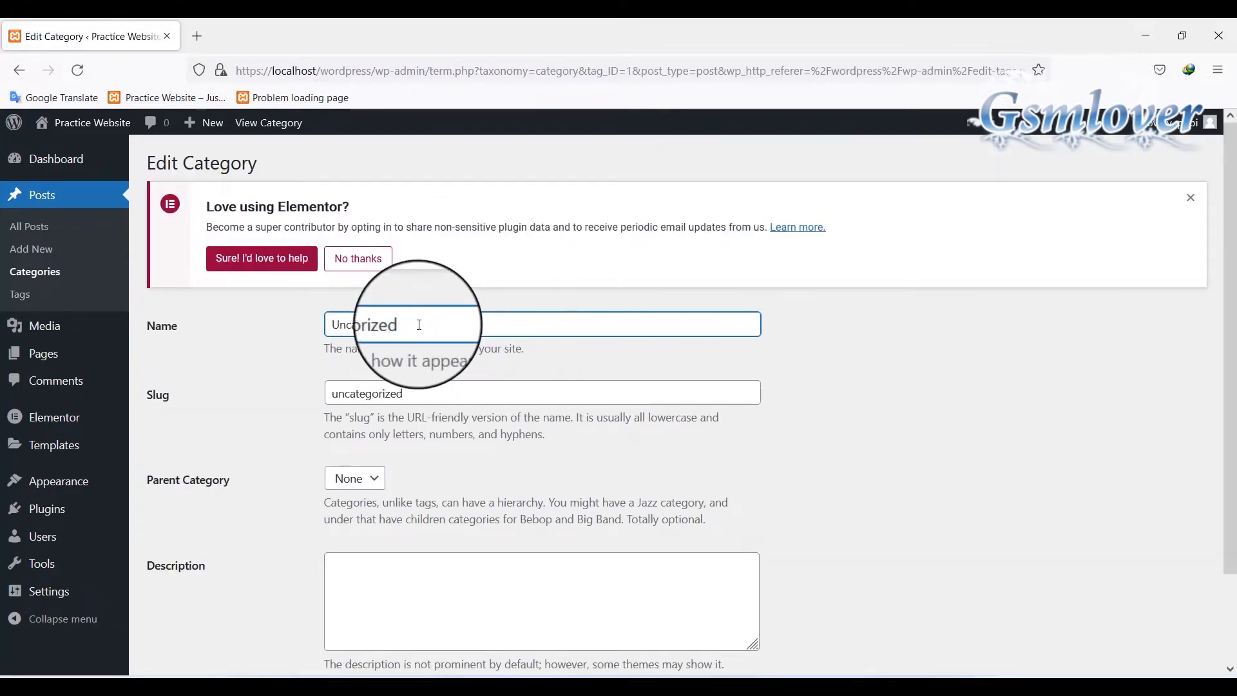
pyautogui.moveTo(418, 323); pyautogui.dragTo(289, 320)
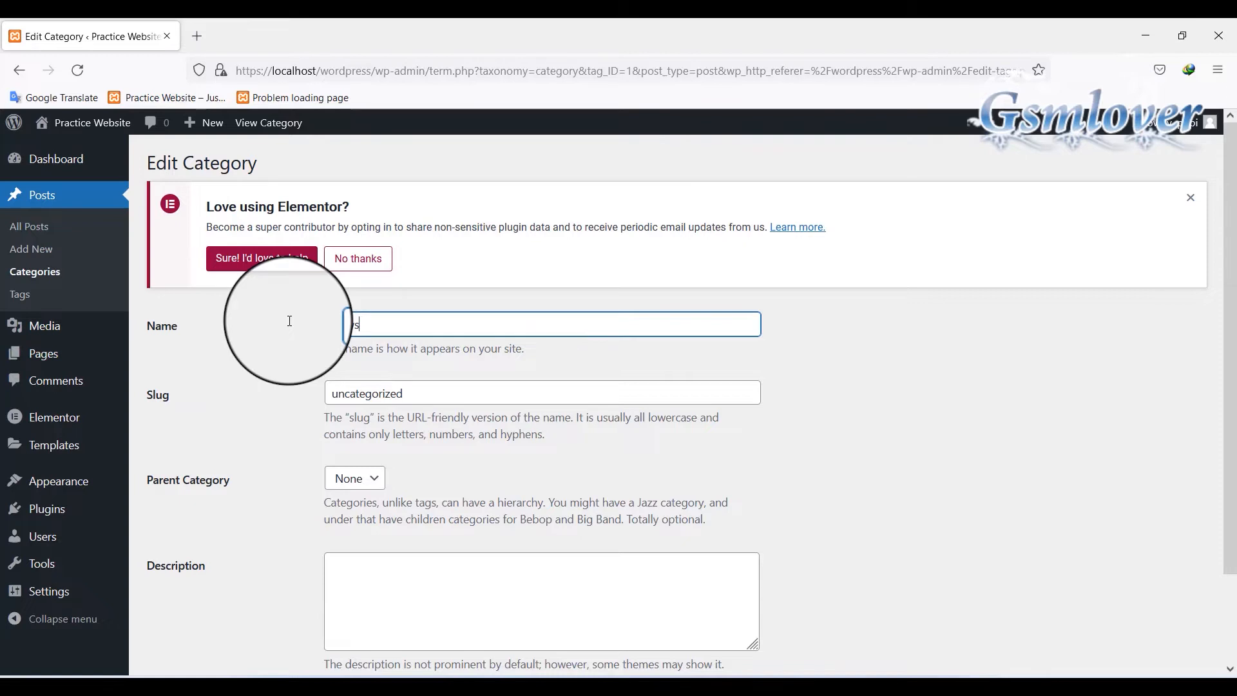
pyautogui.click(437, 393)
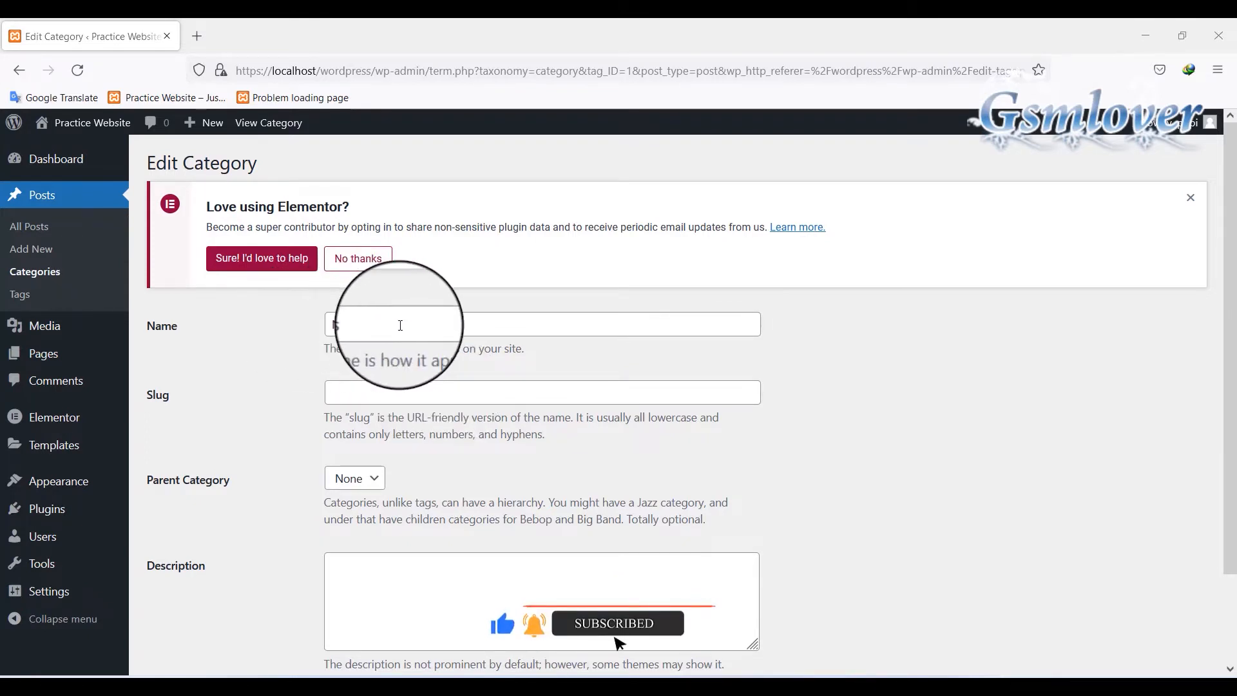
pyautogui.click(364, 325)
pyautogui.doubleClick(364, 325)
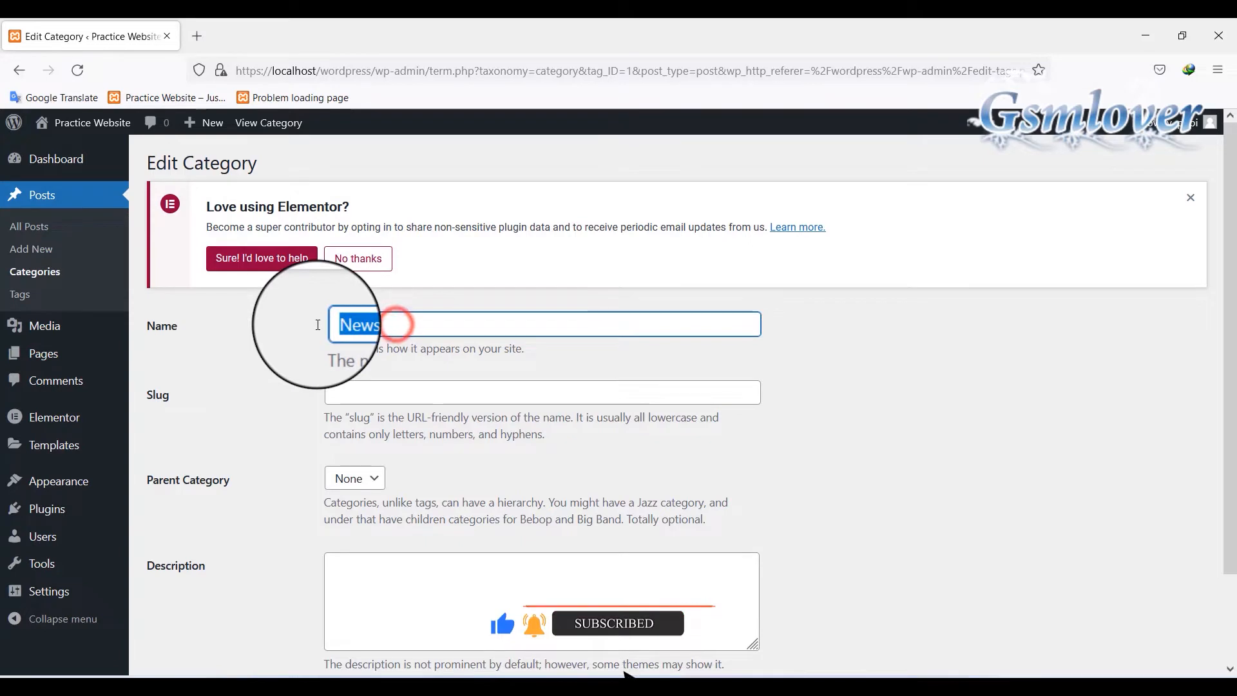
pyautogui.click(421, 394)
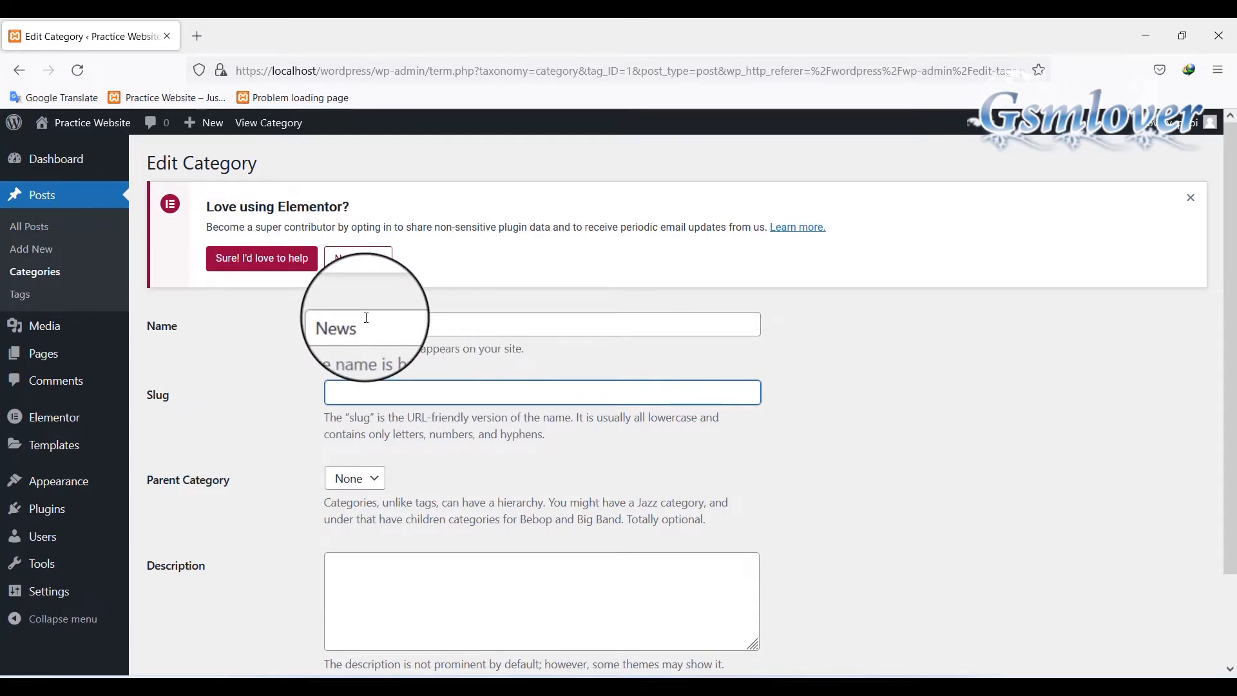
pyautogui.click(406, 325)
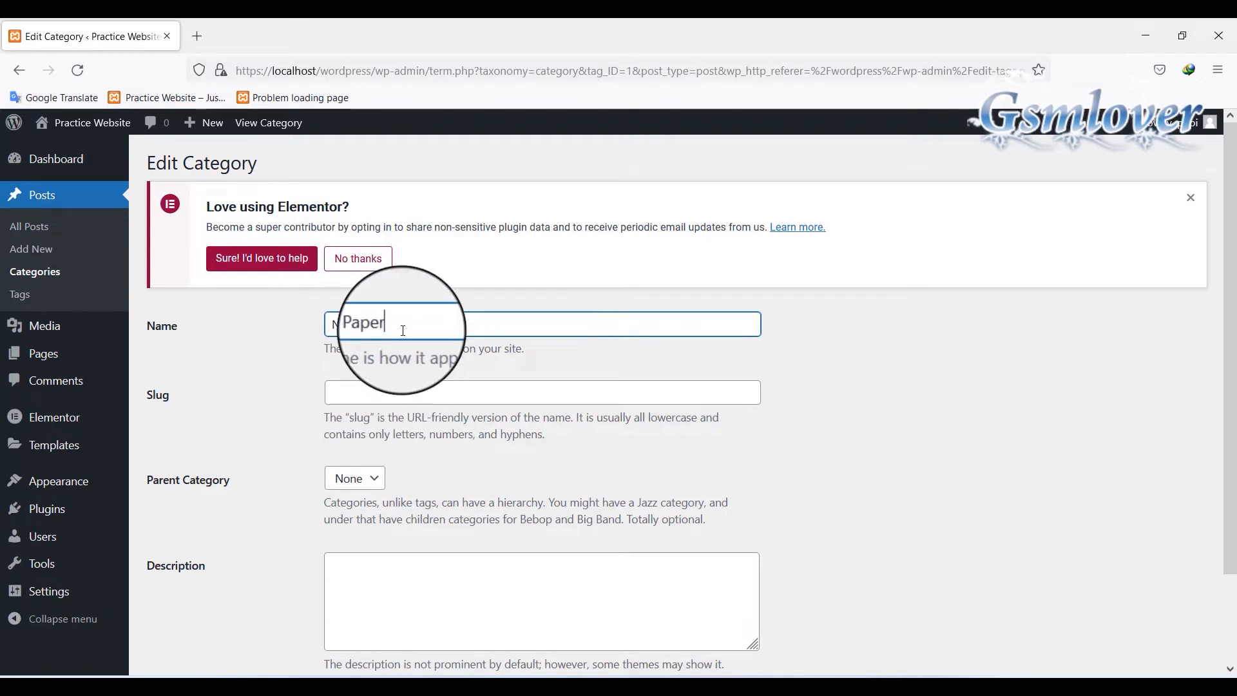
pyautogui.moveTo(403, 327); pyautogui.dragTo(359, 326)
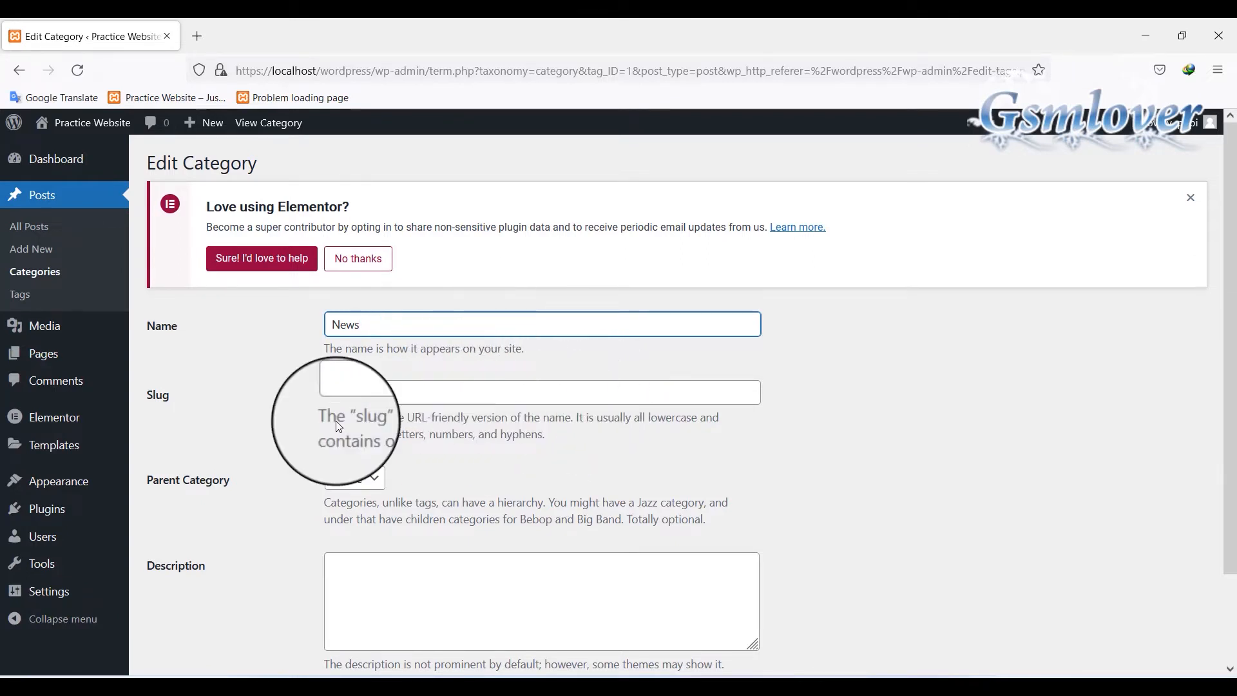
# Save the edited News category and return to the categories list
pyautogui.scroll(-3, 458, 409)
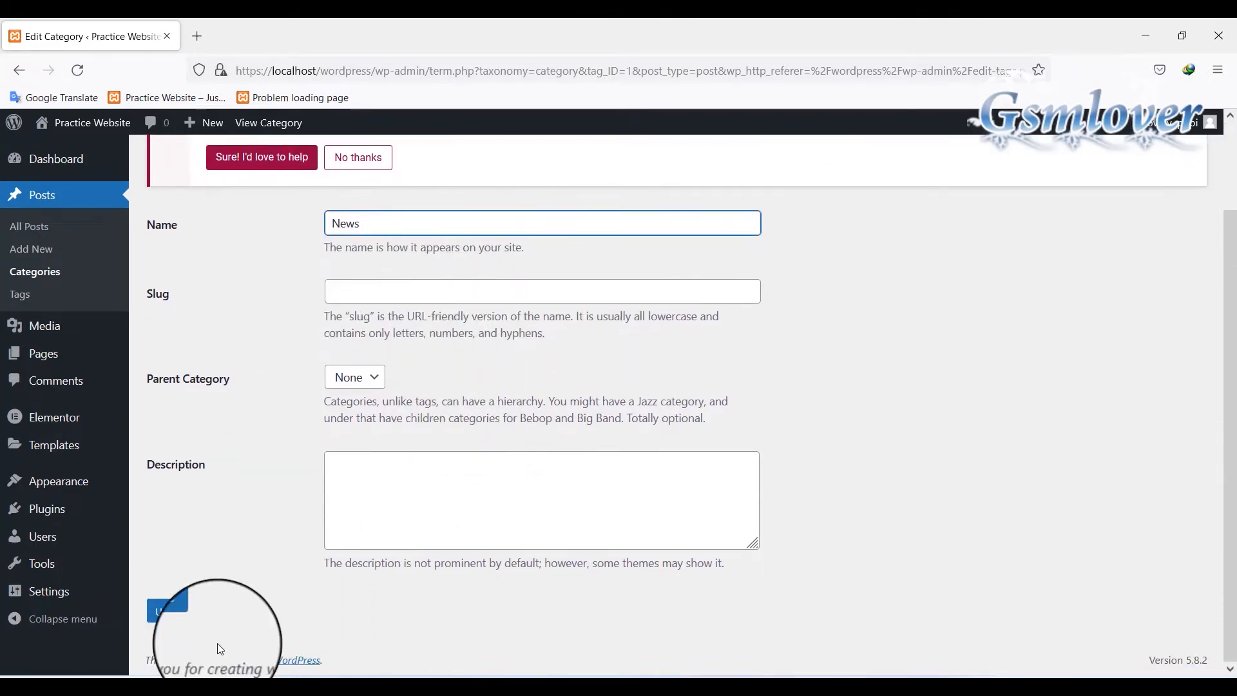
pyautogui.click(174, 612)
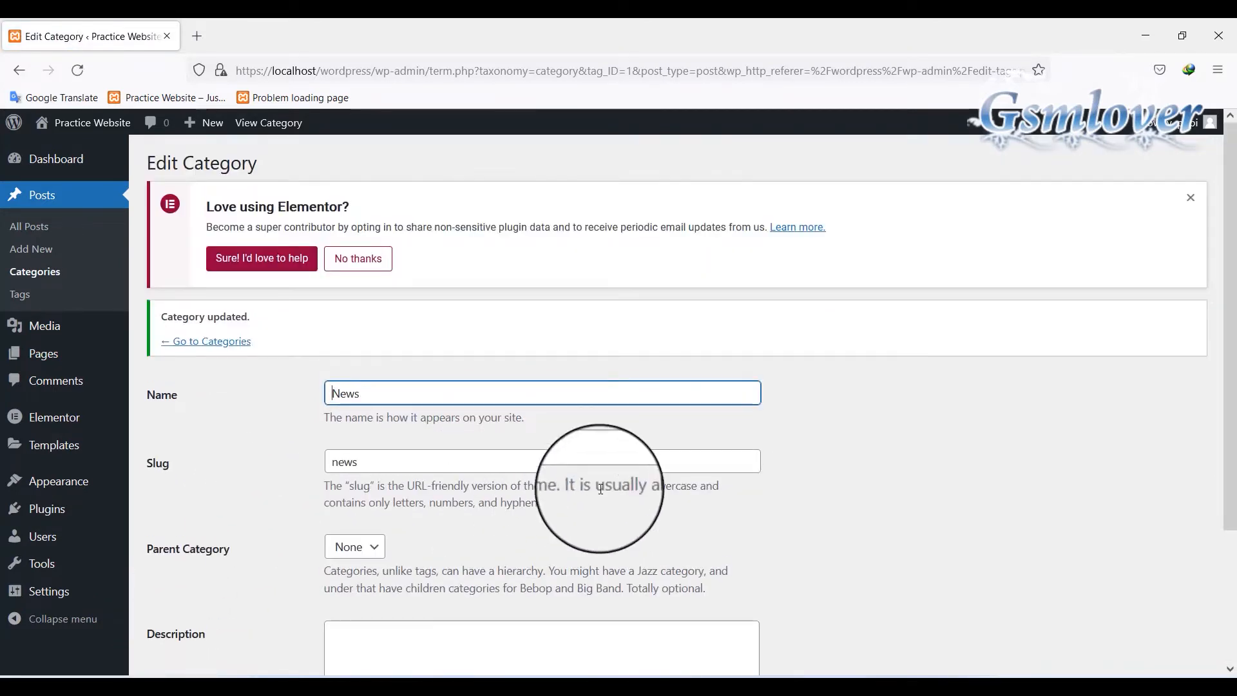
pyautogui.click(211, 341)
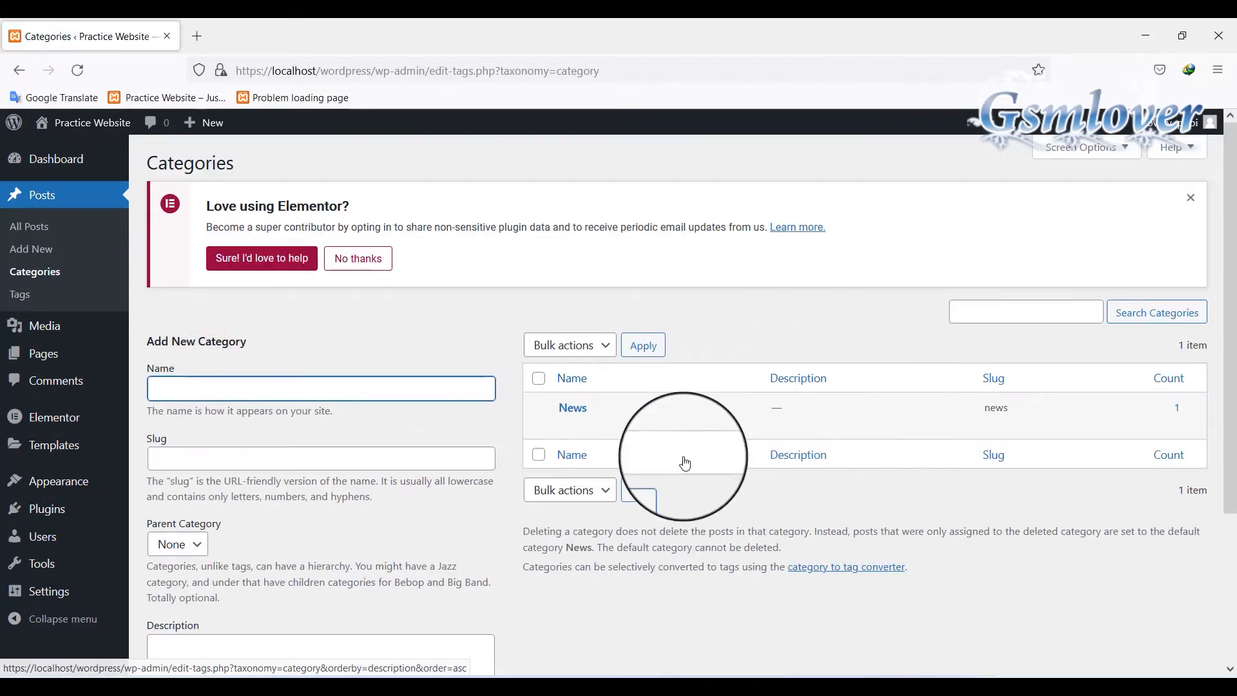
# View the News category page in a new tab, check its heading and URL slug, and close the tab
pyautogui.moveTo(660, 428)
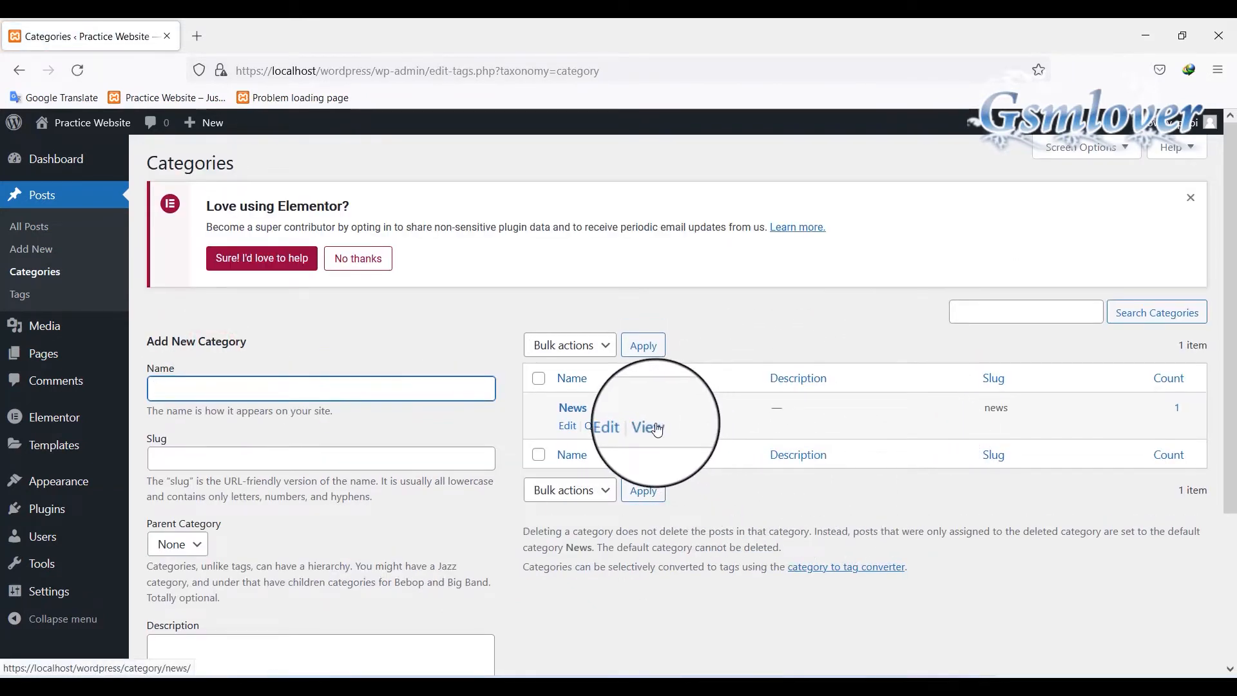
pyautogui.middleClick(657, 428)
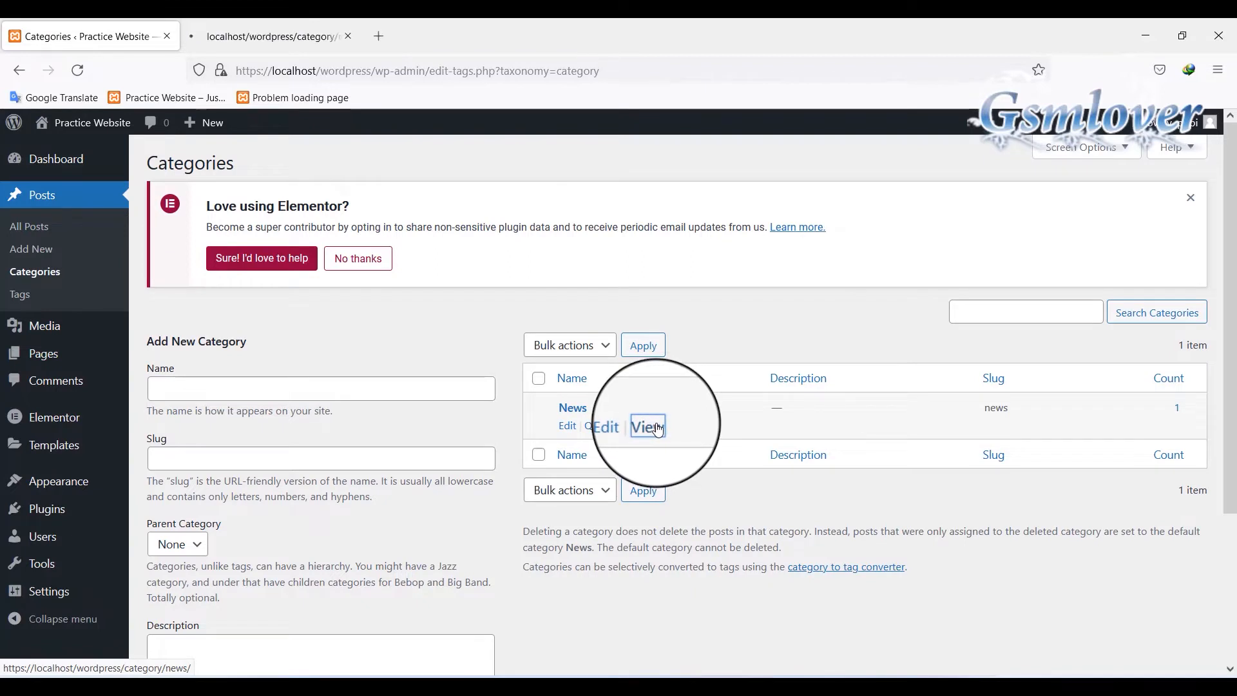
pyautogui.click(281, 36)
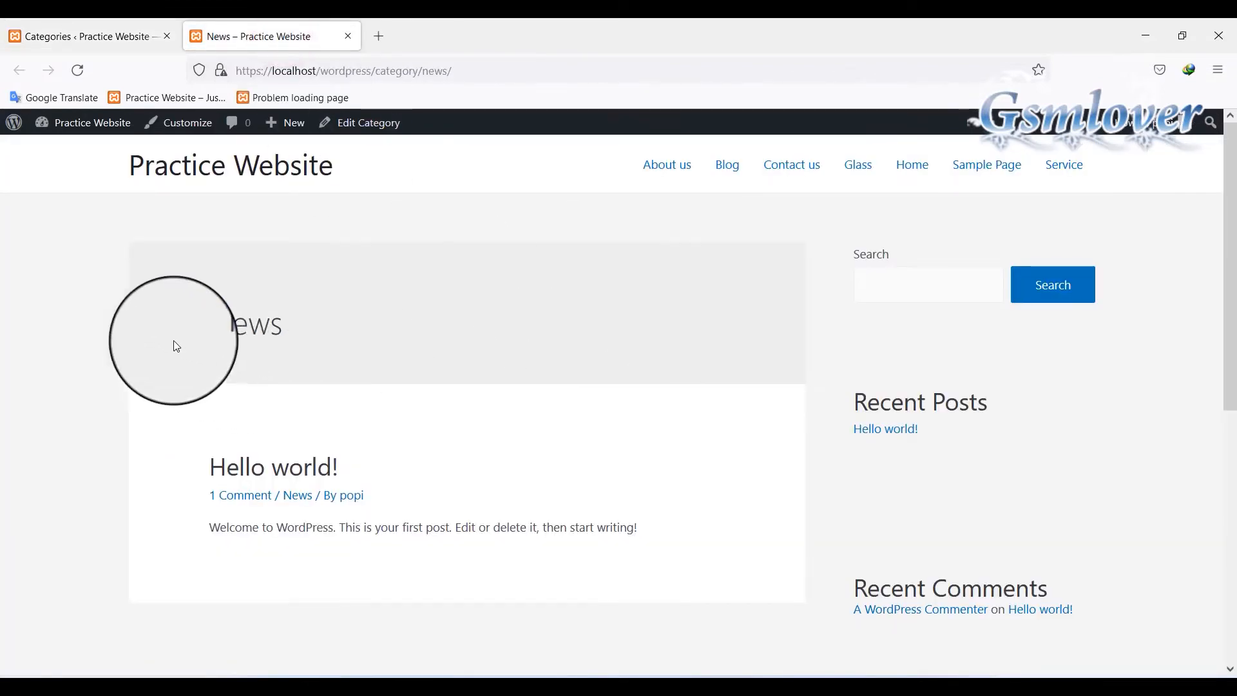
pyautogui.moveTo(290, 328); pyautogui.dragTo(222, 329)
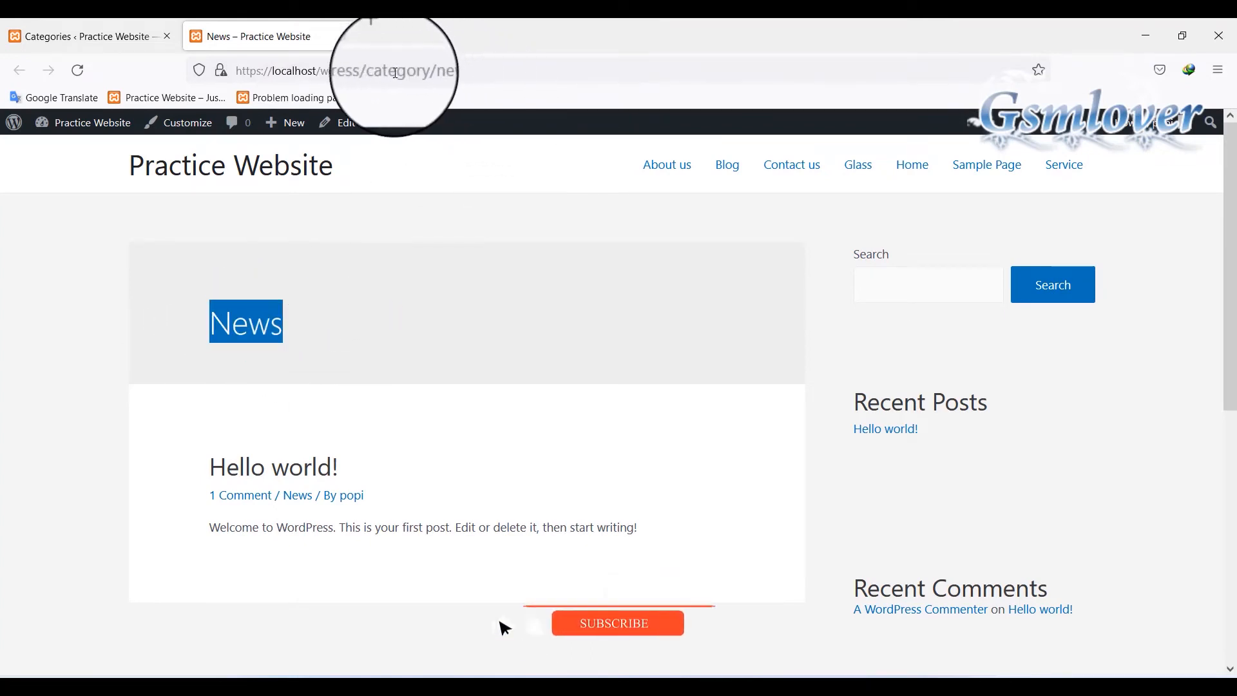
pyautogui.moveTo(455, 69)
pyautogui.mouseDown()
pyautogui.moveTo(403, 70)
pyautogui.moveTo(464, 68)
pyautogui.moveTo(454, 65)
pyautogui.mouseUp()
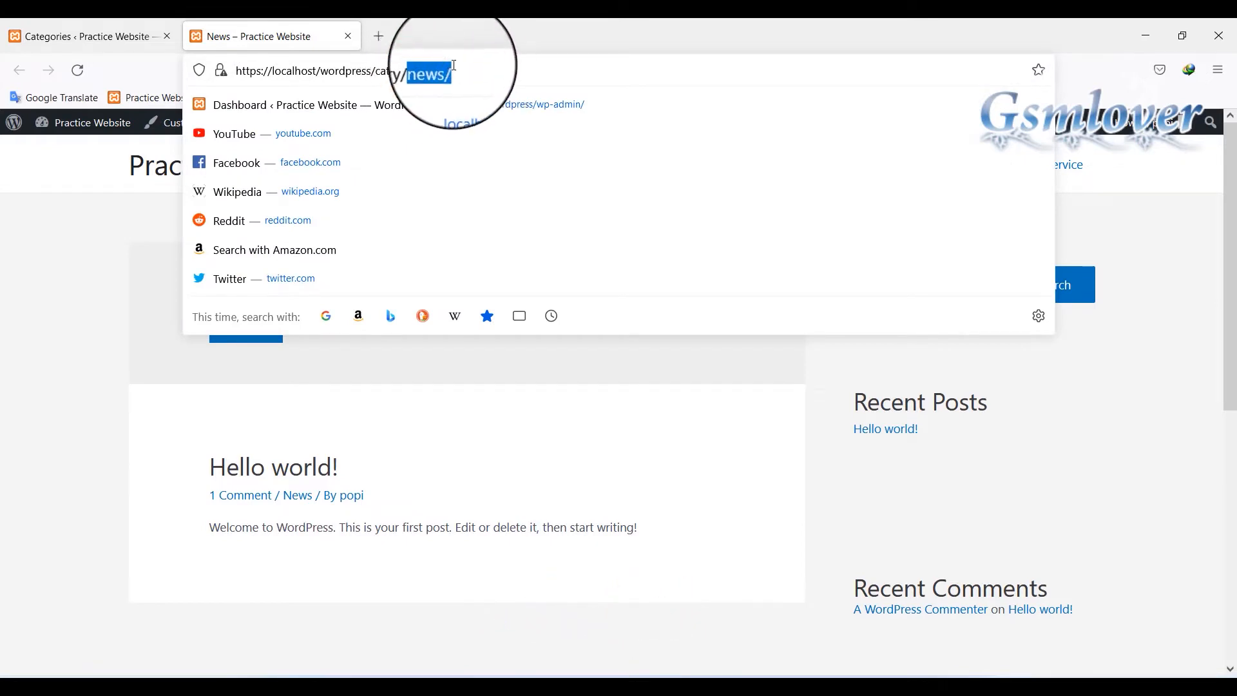
pyautogui.click(348, 37)
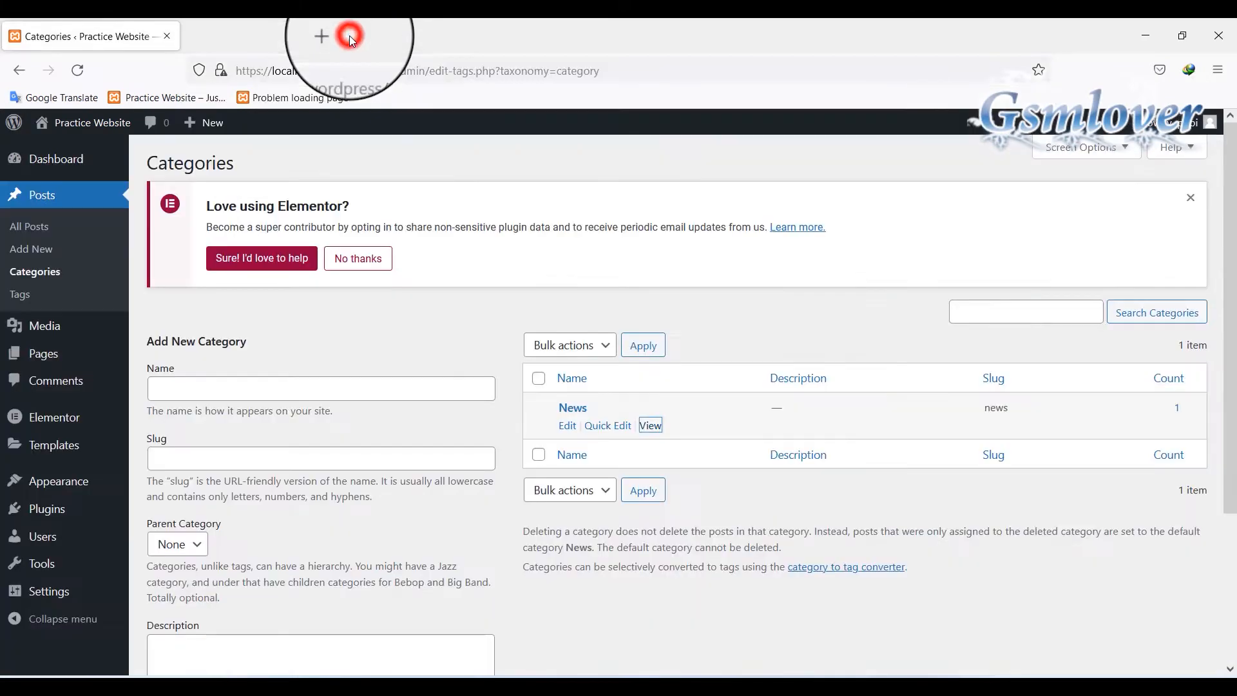
# Rename the News category to "News paper" with its old slug cleared, save it and return to the categories list
pyautogui.click(568, 426)
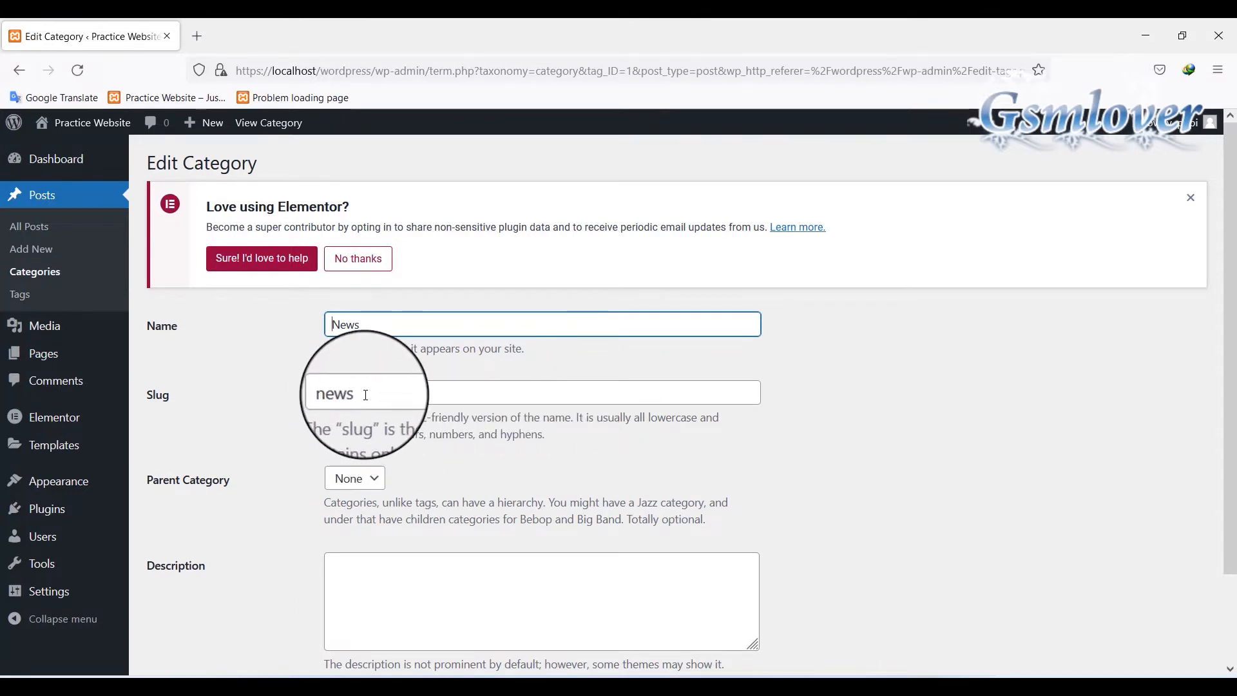
pyautogui.click(375, 329)
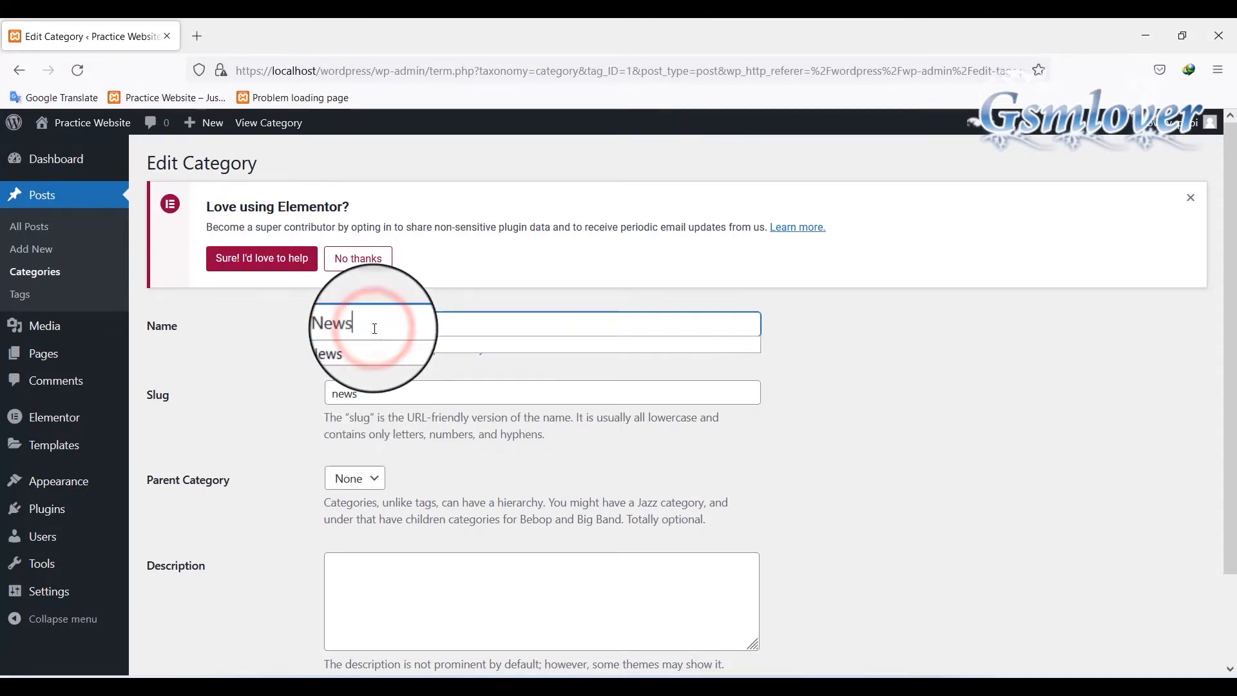
pyautogui.write('paper')
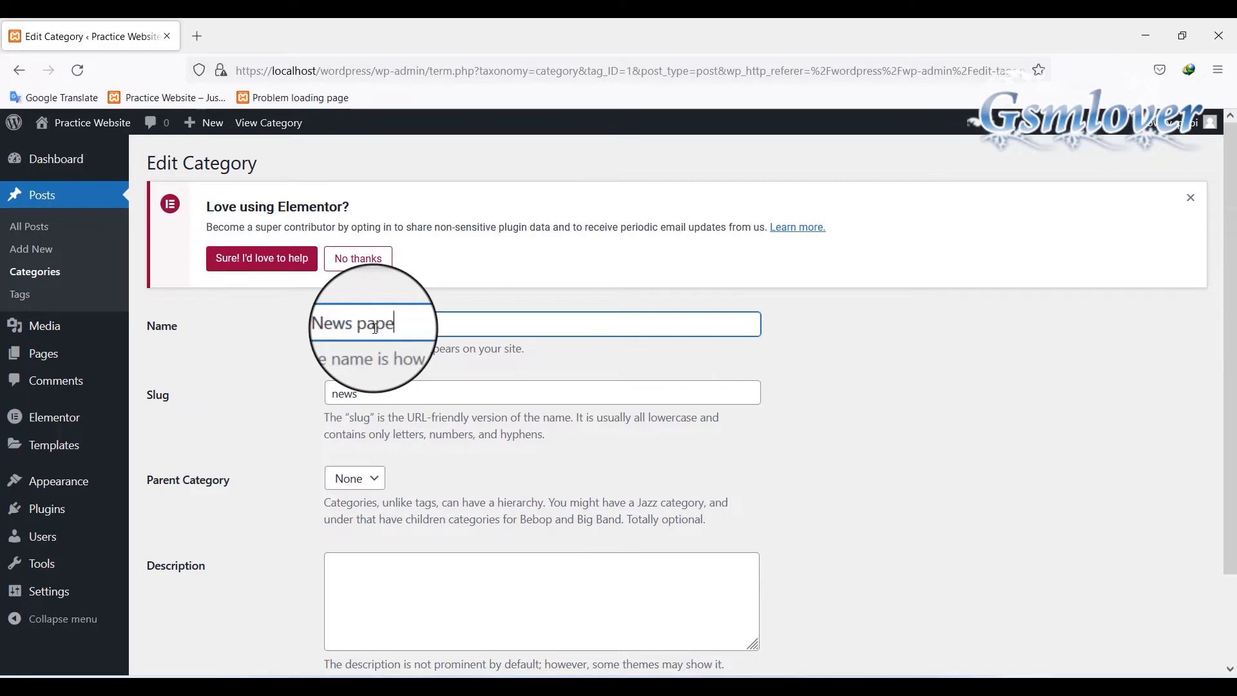
pyautogui.doubleClick(373, 393)
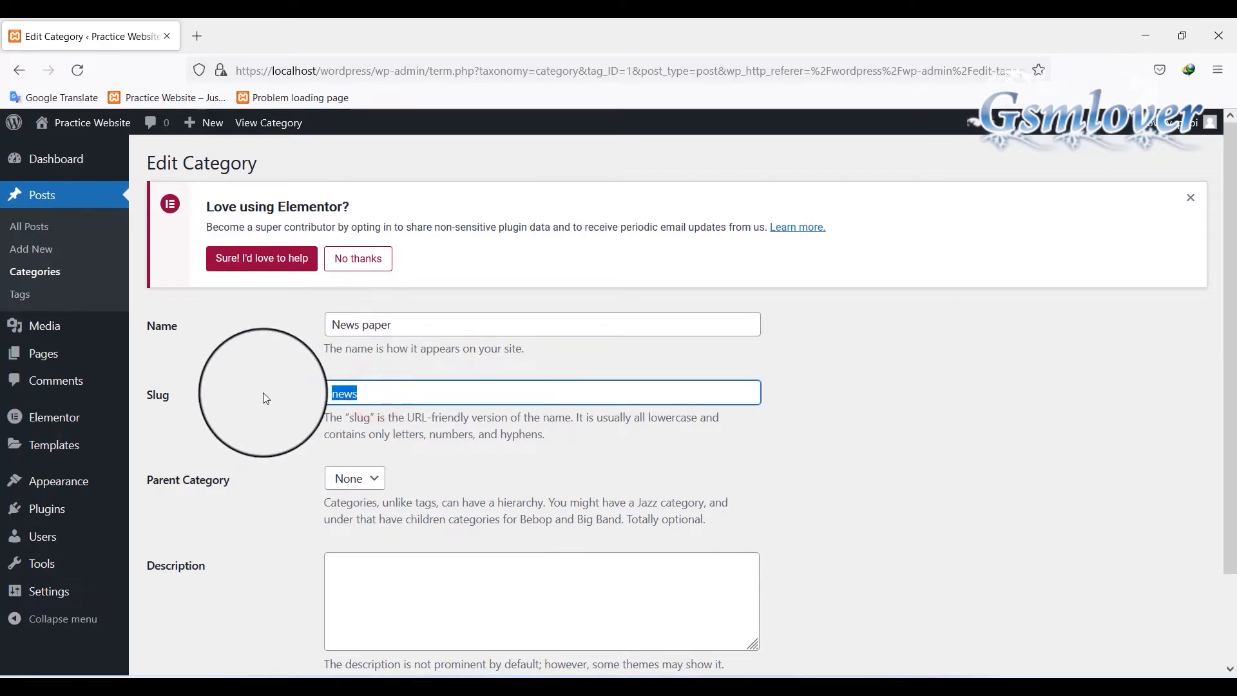
pyautogui.scroll(-3, 273, 388)
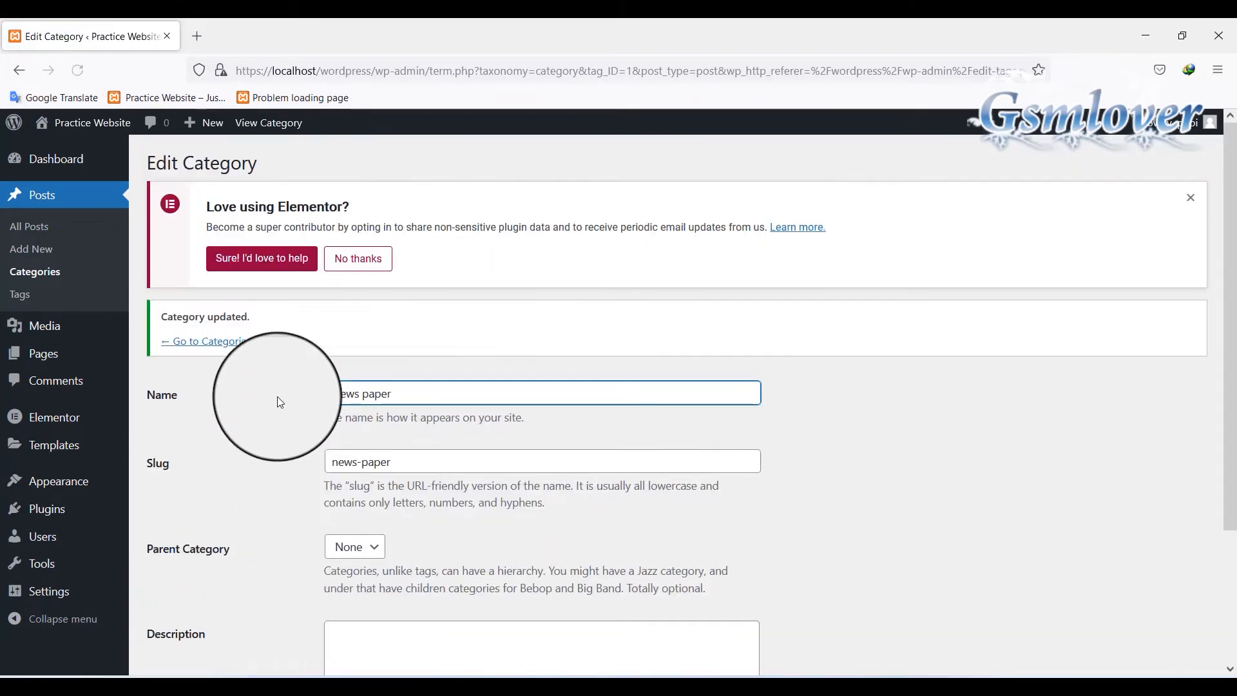
pyautogui.click(187, 341)
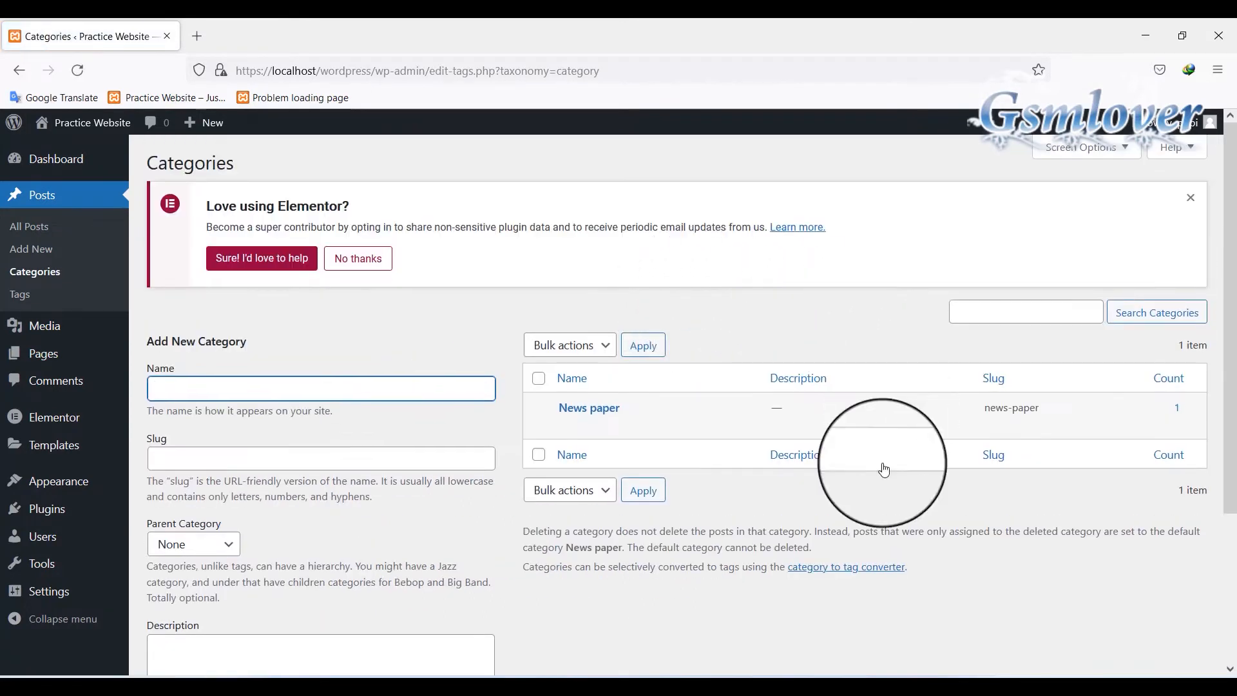
# View the News paper category page in a new tab and check its heading and the slug in the URL
pyautogui.moveTo(603, 429)
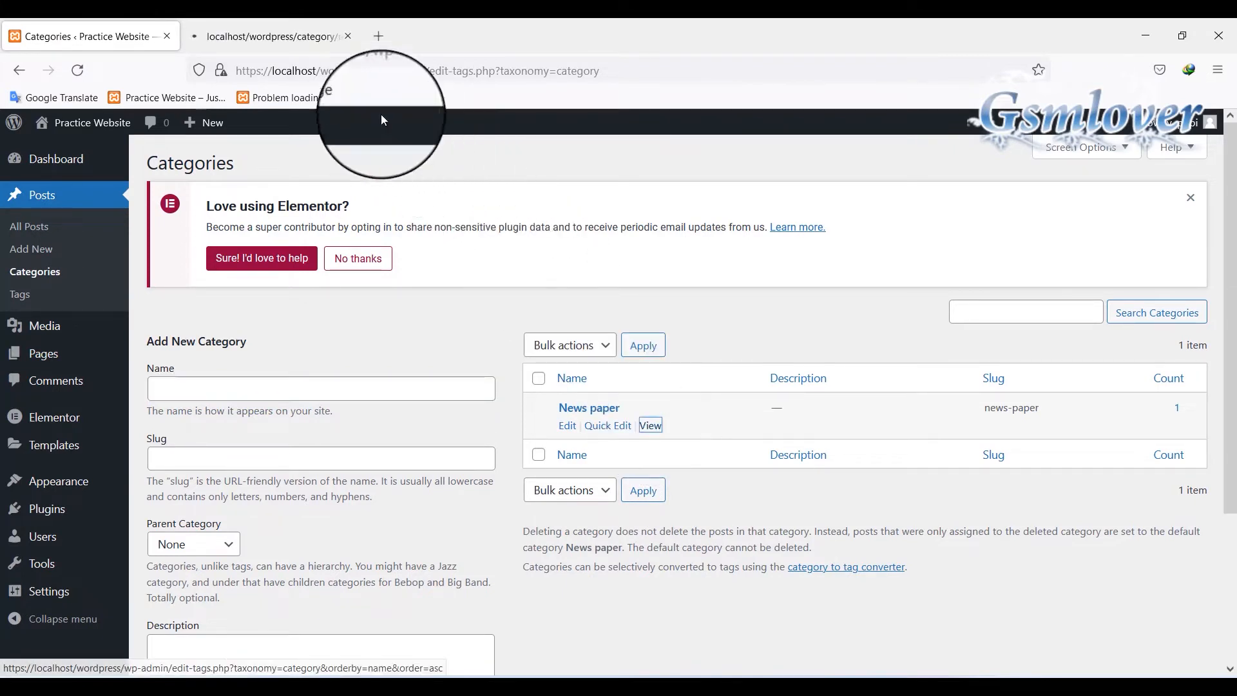
pyautogui.click(309, 40)
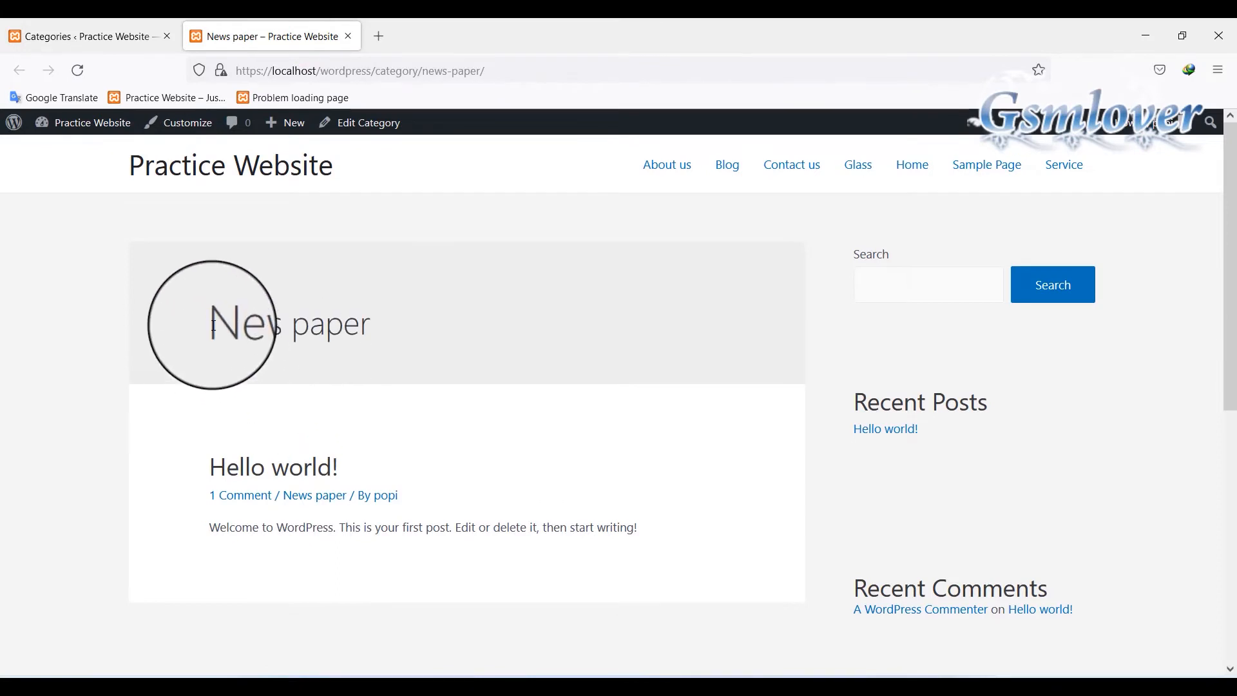
pyautogui.moveTo(215, 331); pyautogui.dragTo(378, 333)
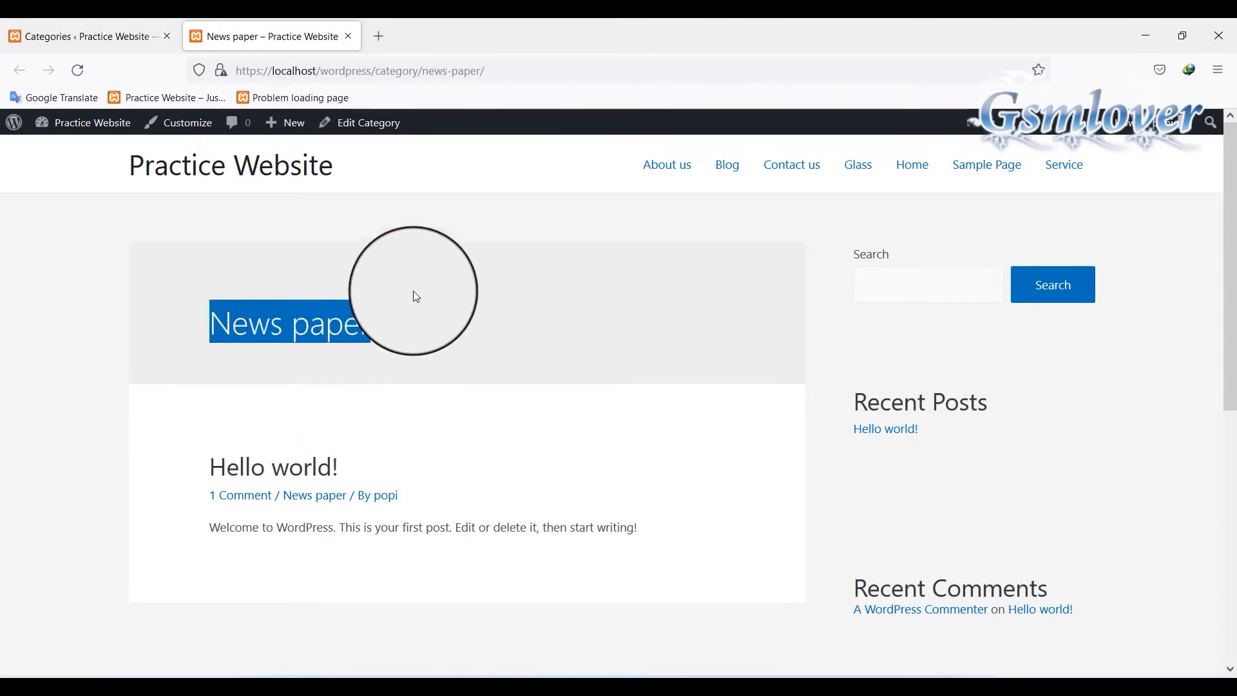
pyautogui.click(451, 73)
pyautogui.click(445, 72)
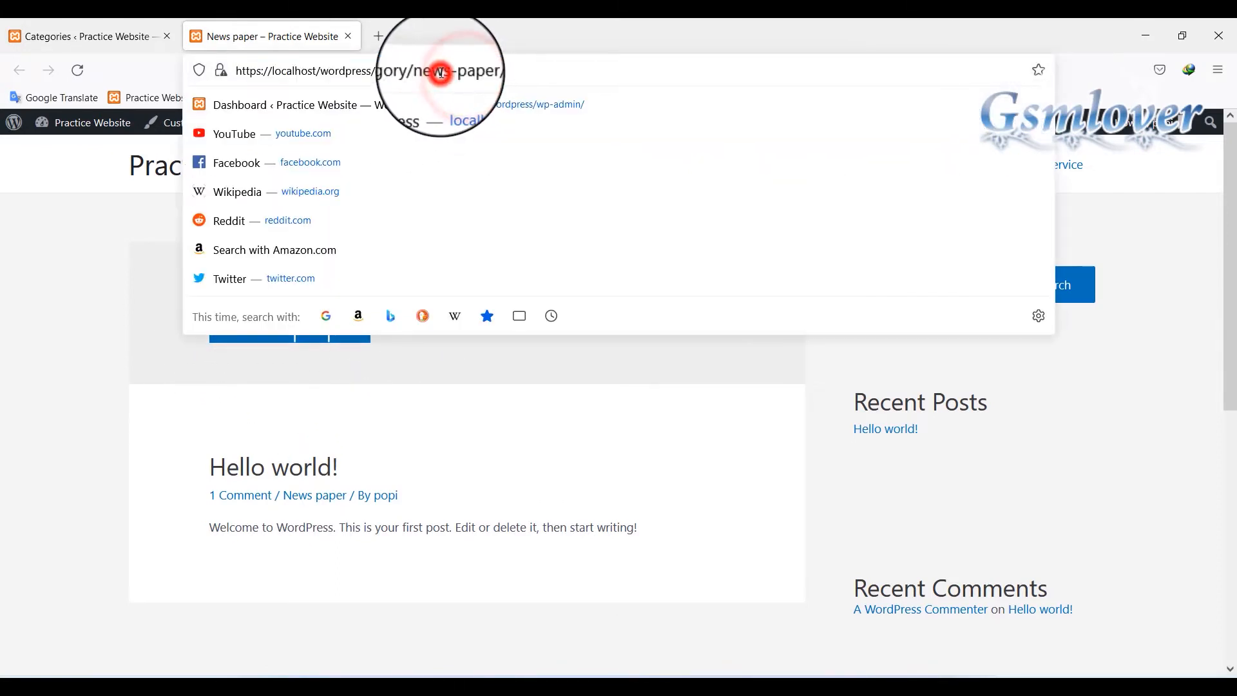
pyautogui.moveTo(425, 72); pyautogui.dragTo(482, 72)
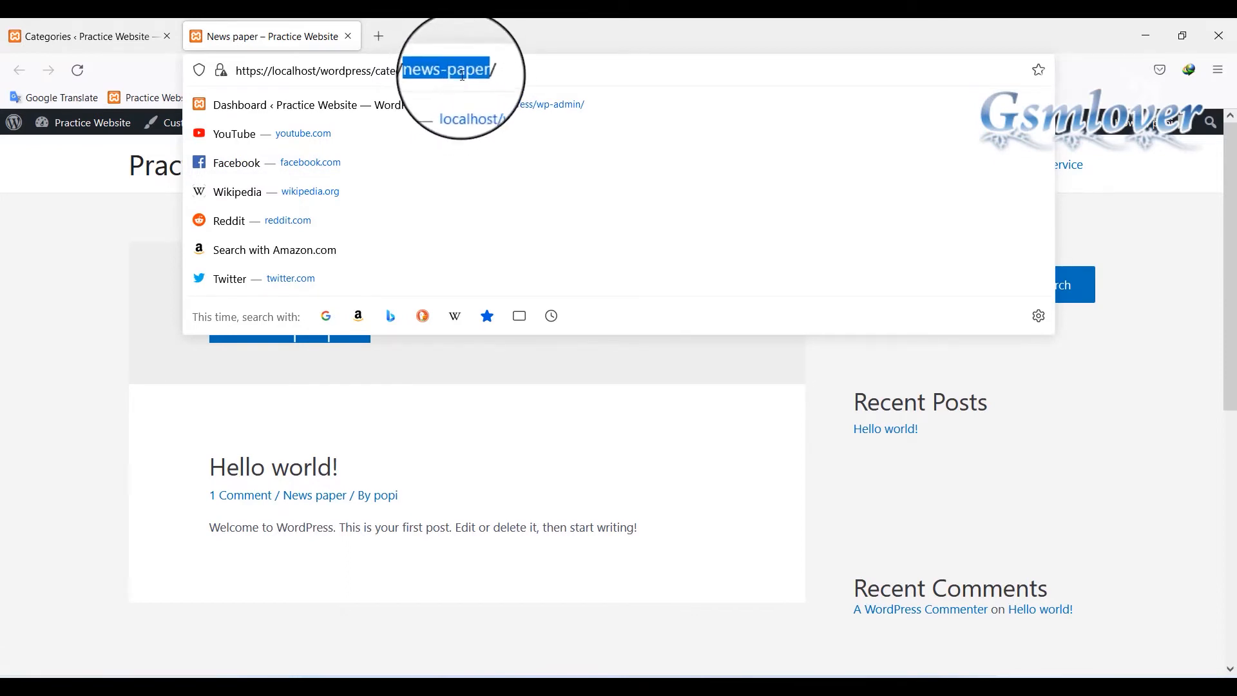
# Remove the news-paper slug from the category page's URL, load the shortened address, and close the tab
pyautogui.click(501, 59)
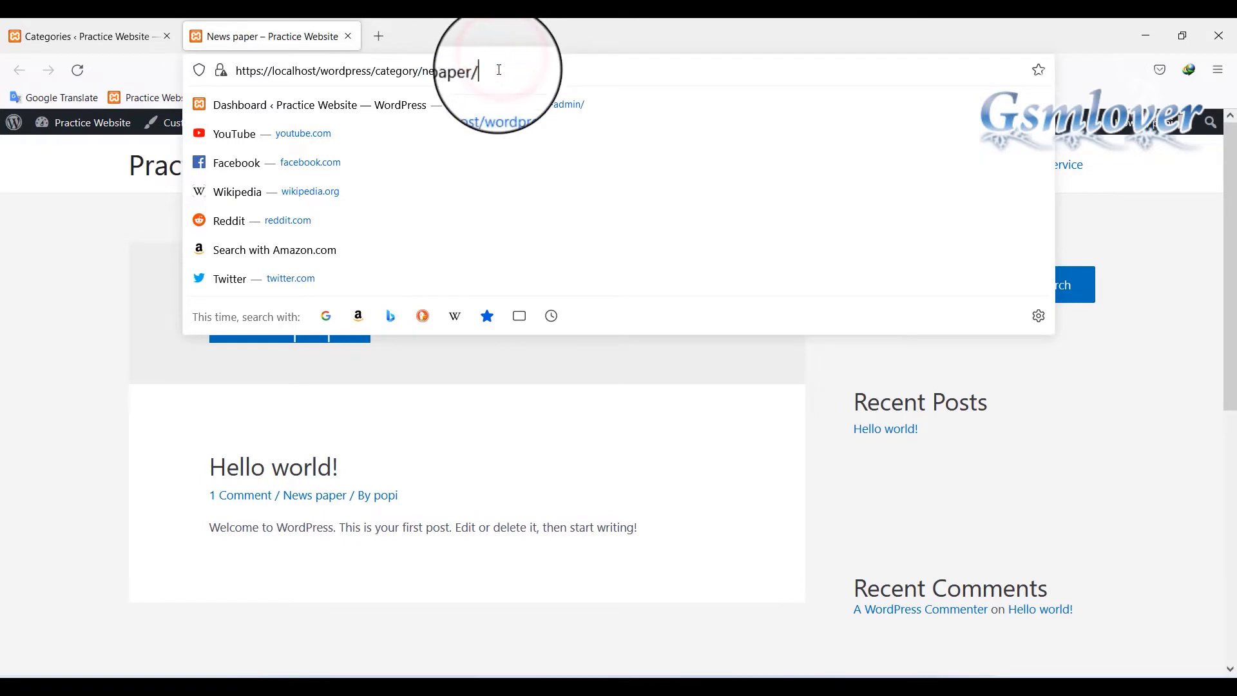
pyautogui.moveTo(513, 64); pyautogui.dragTo(427, 72)
pyautogui.press('BackSpace')
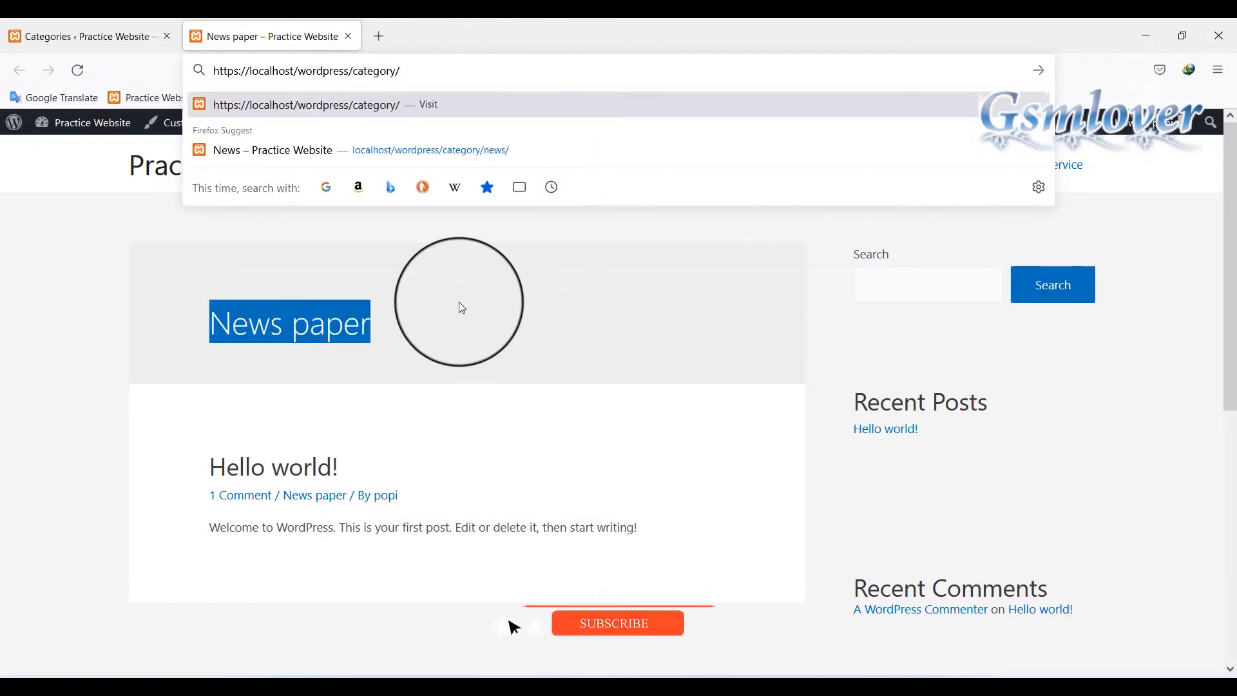
pyautogui.press('Return')
pyautogui.click(348, 36)
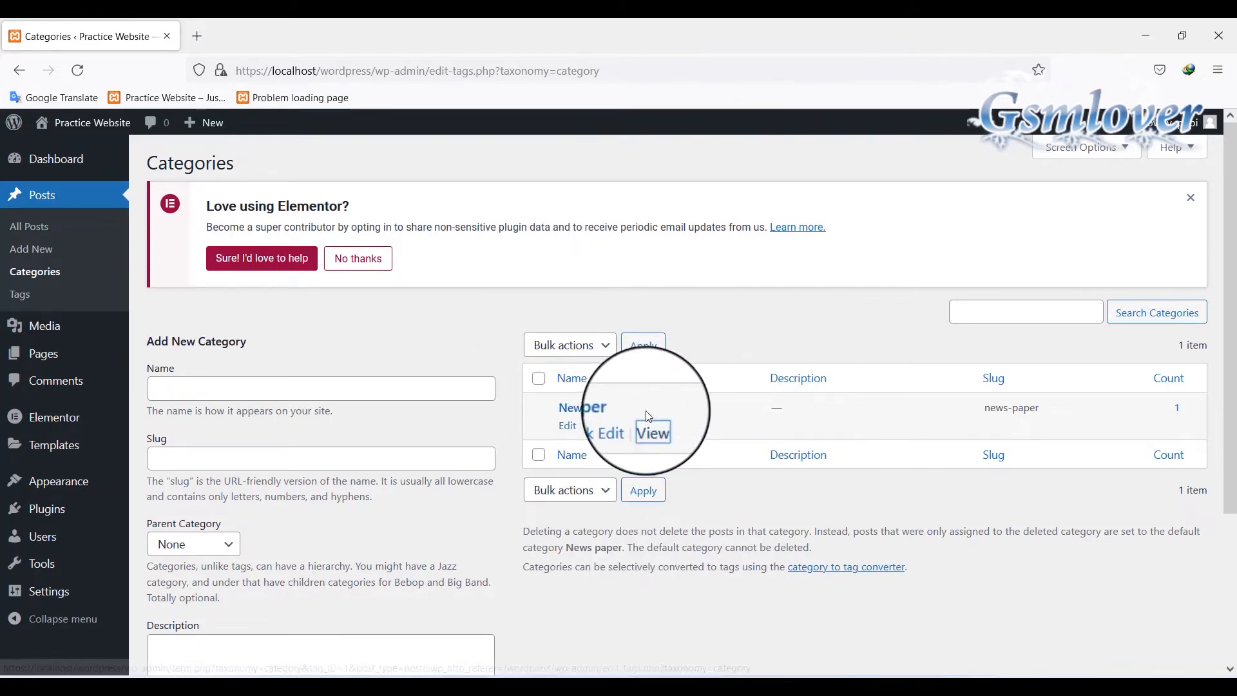
# Rename the News paper category to "News" with its old slug cleared, save it and return to the categories list
pyautogui.click(570, 426)
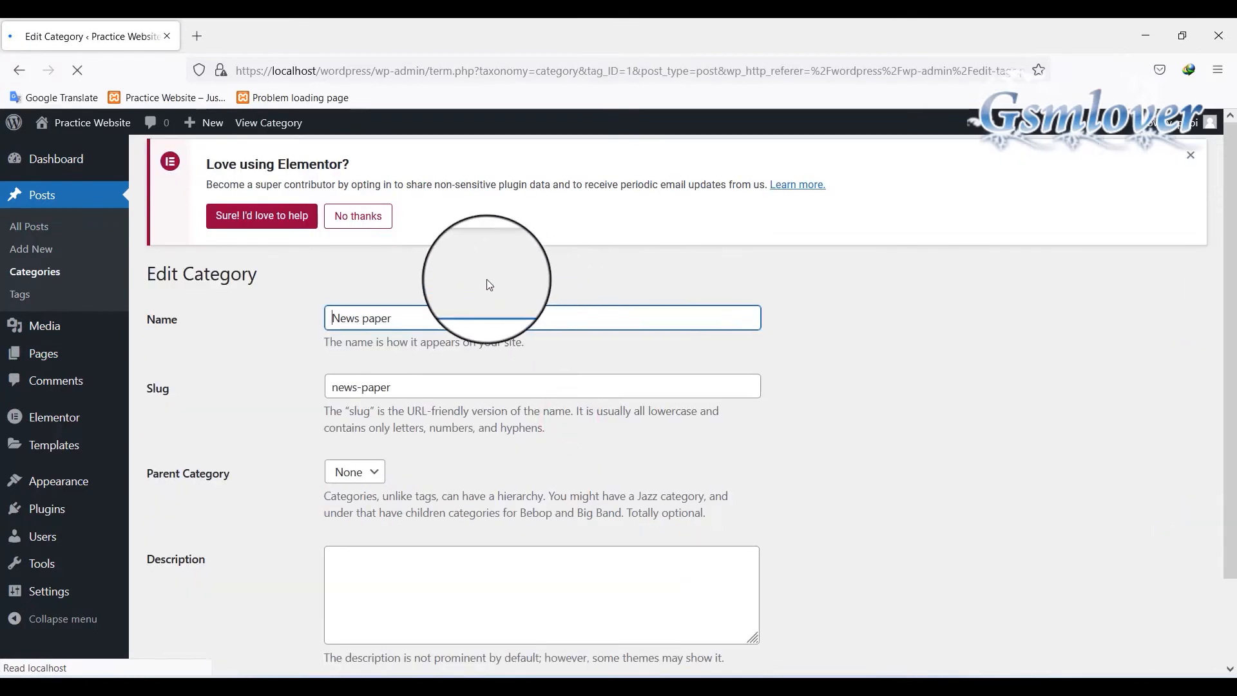
pyautogui.moveTo(359, 326); pyautogui.dragTo(454, 324)
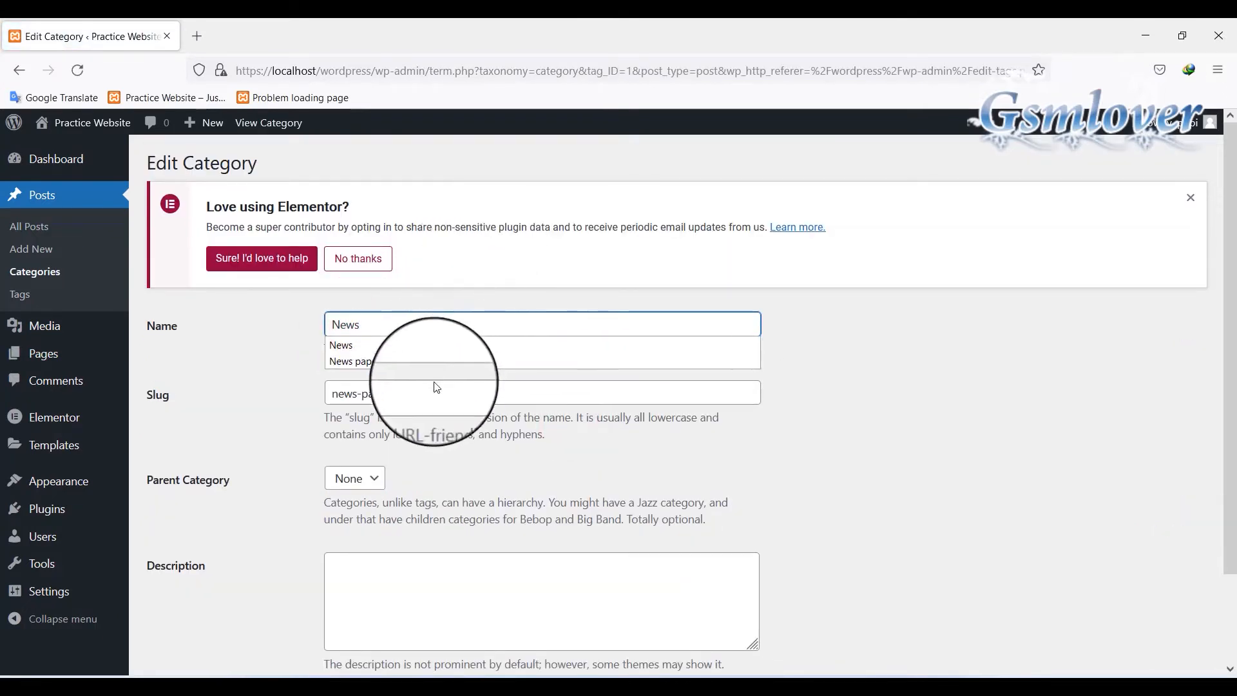
pyautogui.moveTo(413, 389); pyautogui.dragTo(292, 402)
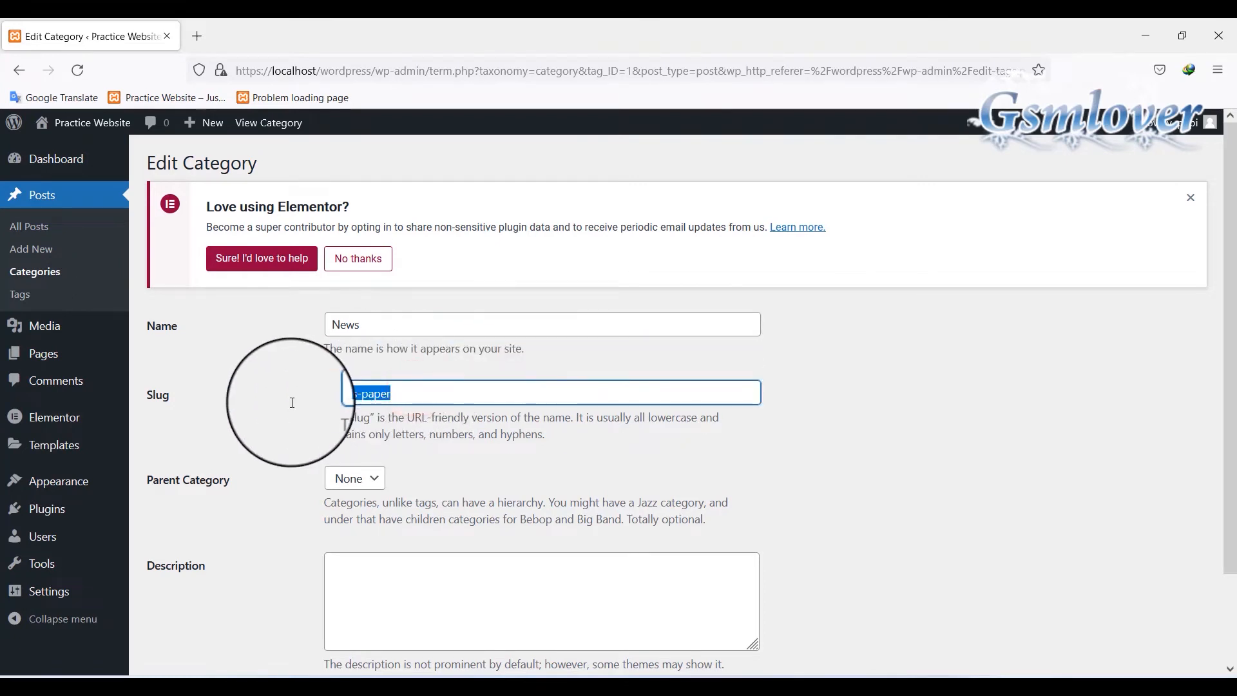
pyautogui.press('BackSpace')
pyautogui.scroll(-2, 229, 509)
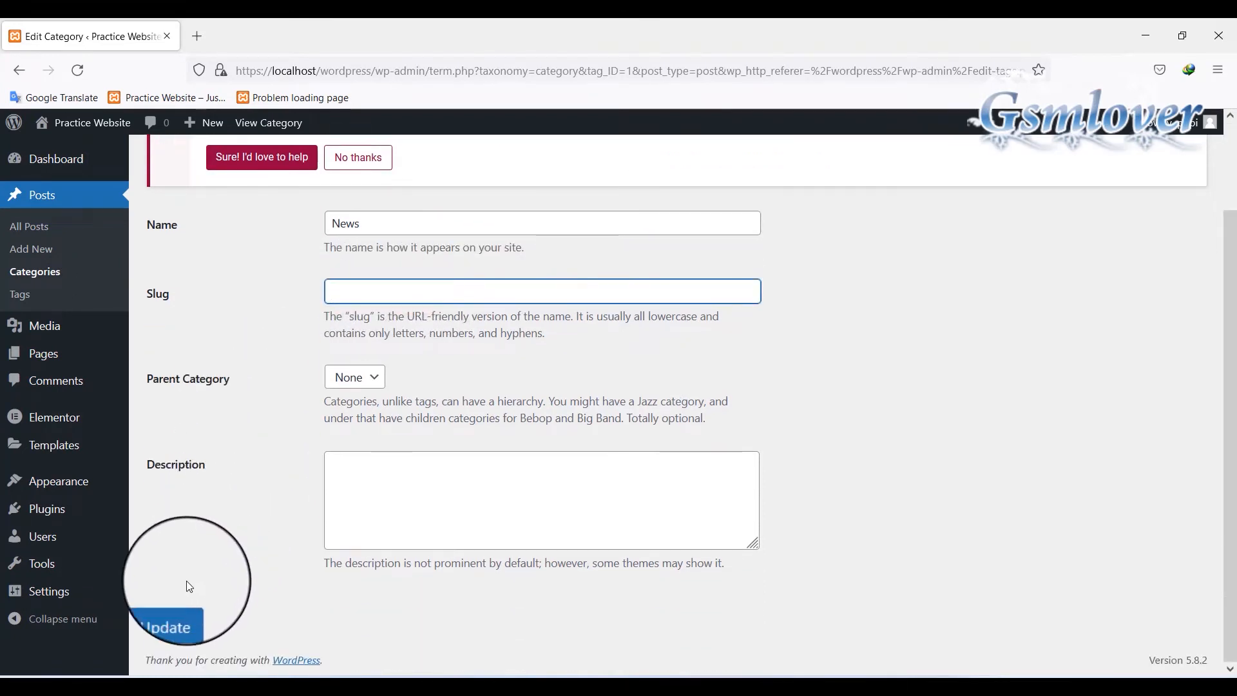
pyautogui.click(172, 615)
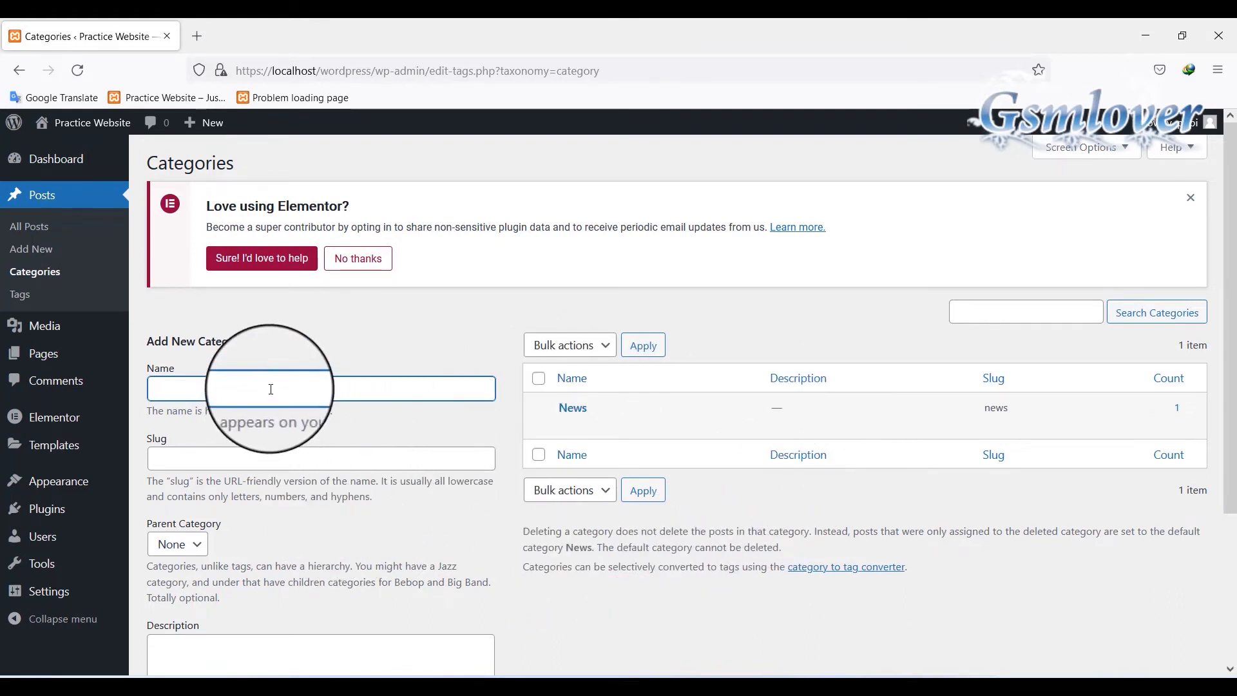
# Add a new category named "Sport" with News as its parent category
pyautogui.click(233, 387)
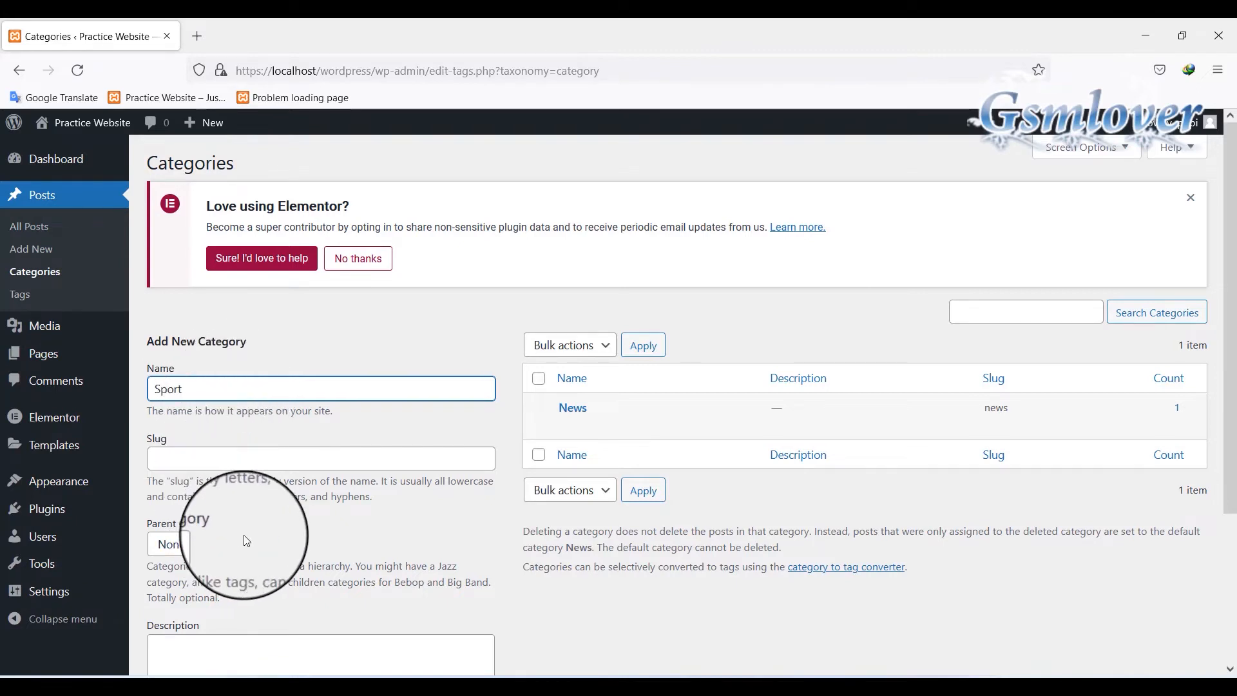
pyautogui.scroll(-3, 326, 475)
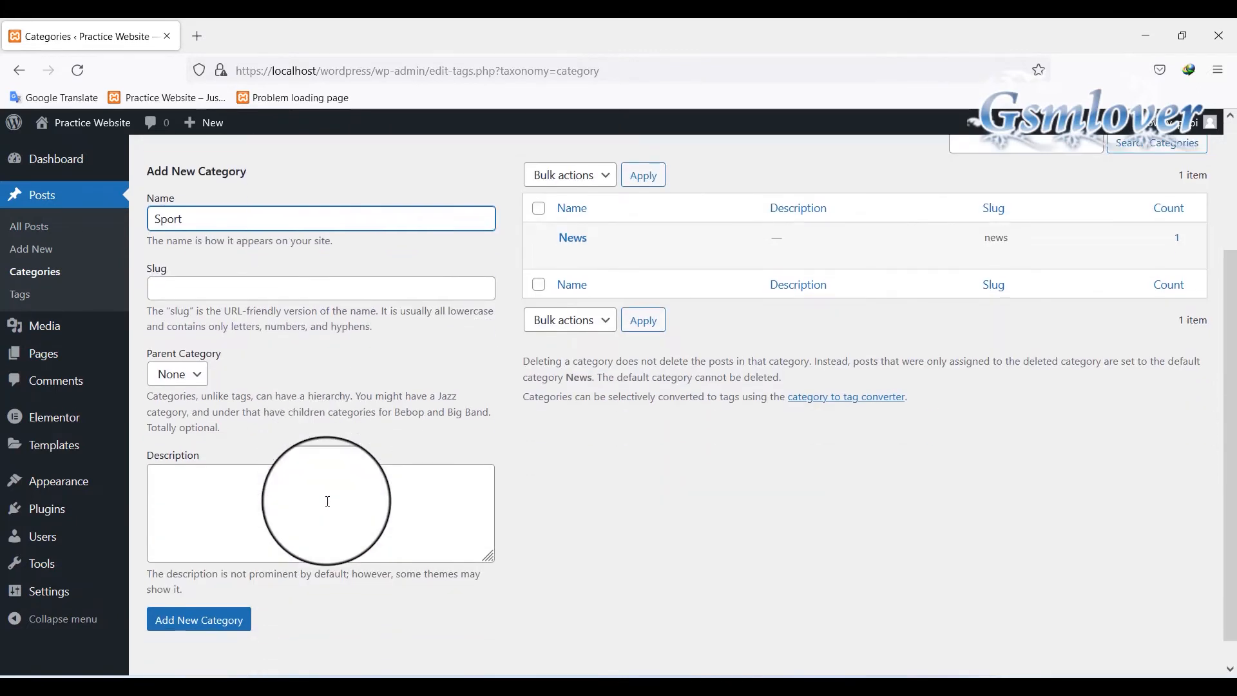
pyautogui.click(194, 377)
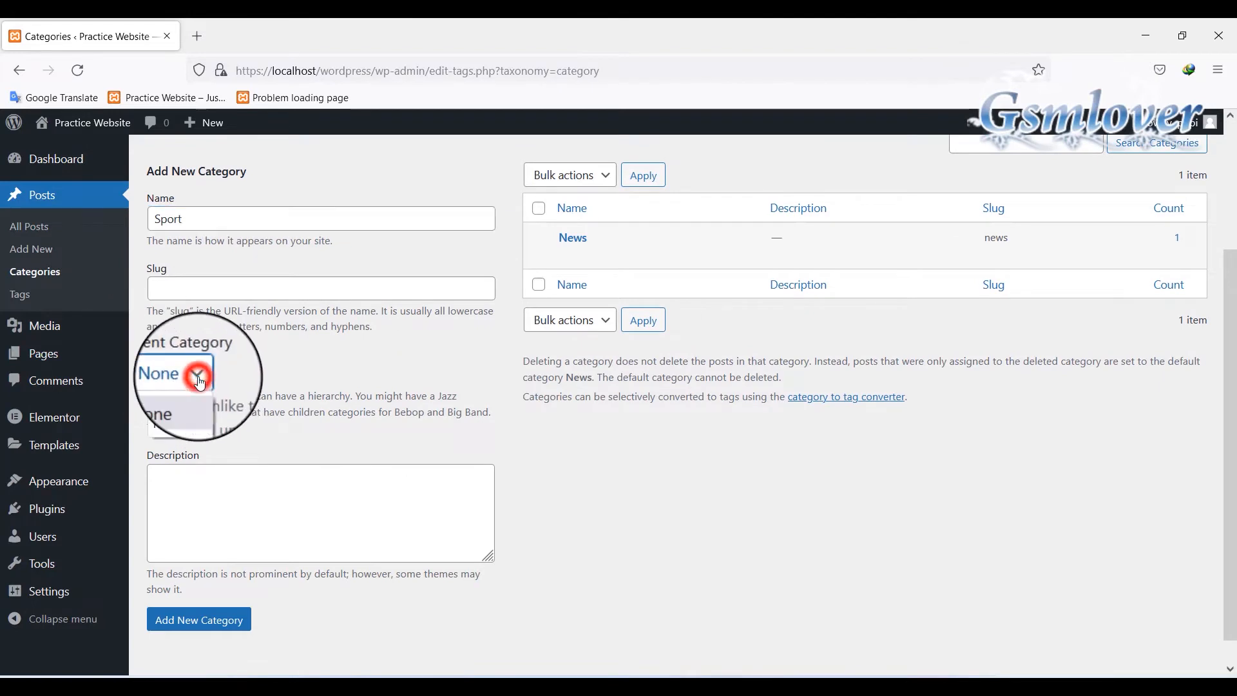
pyautogui.click(169, 426)
pyautogui.scroll(-2, 331, 379)
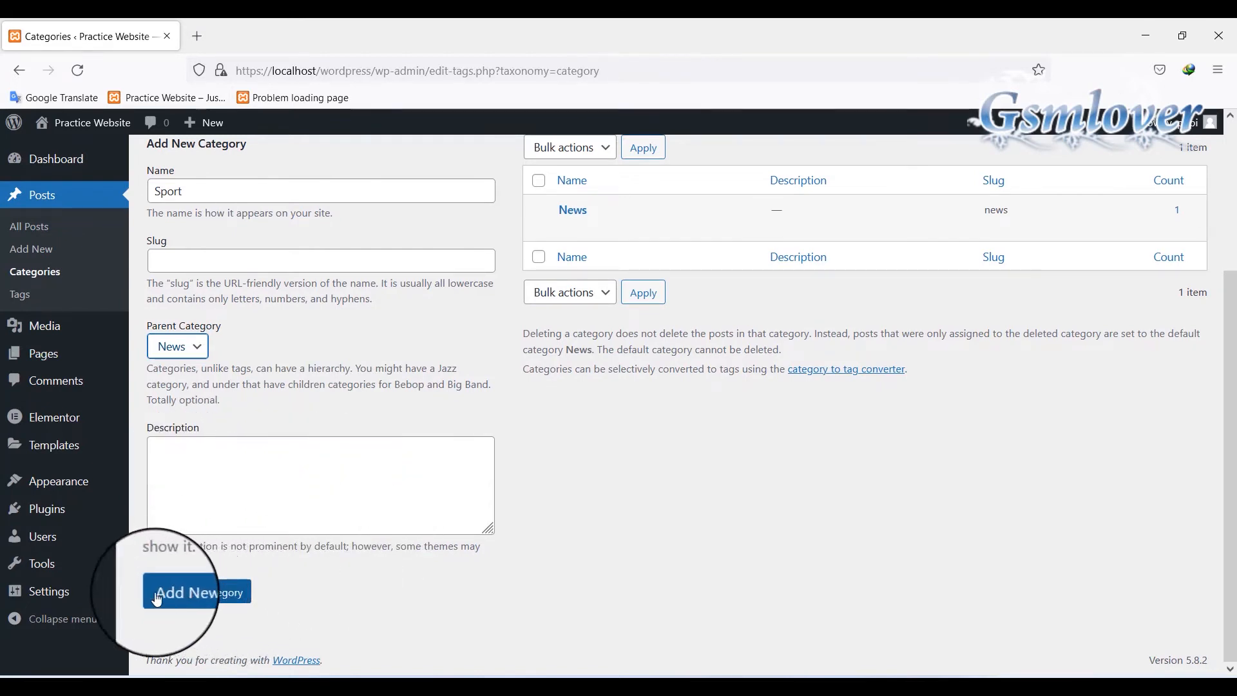
pyautogui.click(207, 599)
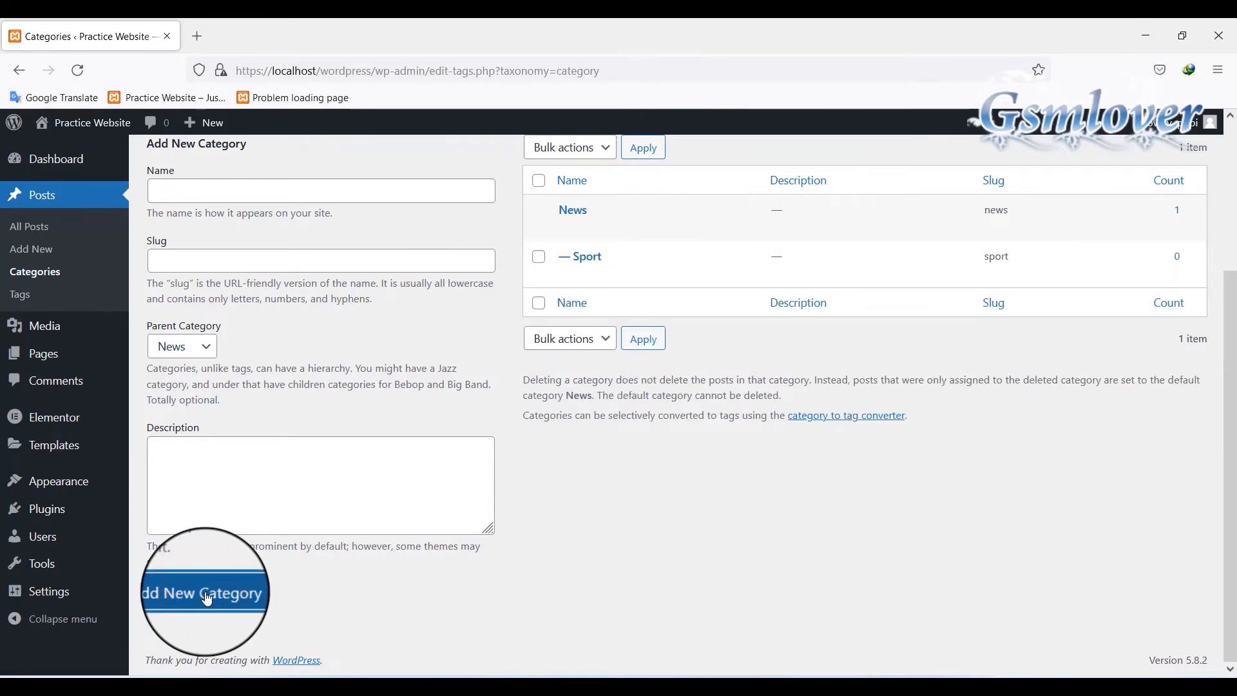
# Add a new category named "Forex exchange" with News as its parent category
pyautogui.scroll(3, 799, 484)
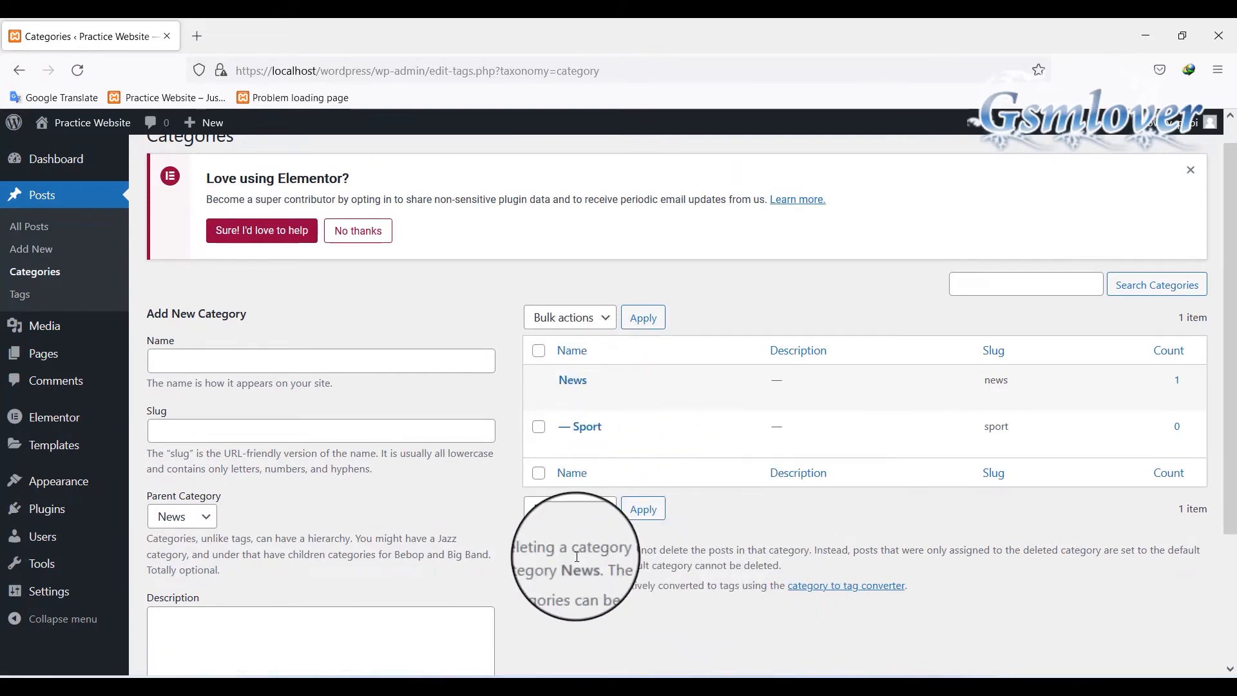
pyautogui.scroll(-1, 434, 523)
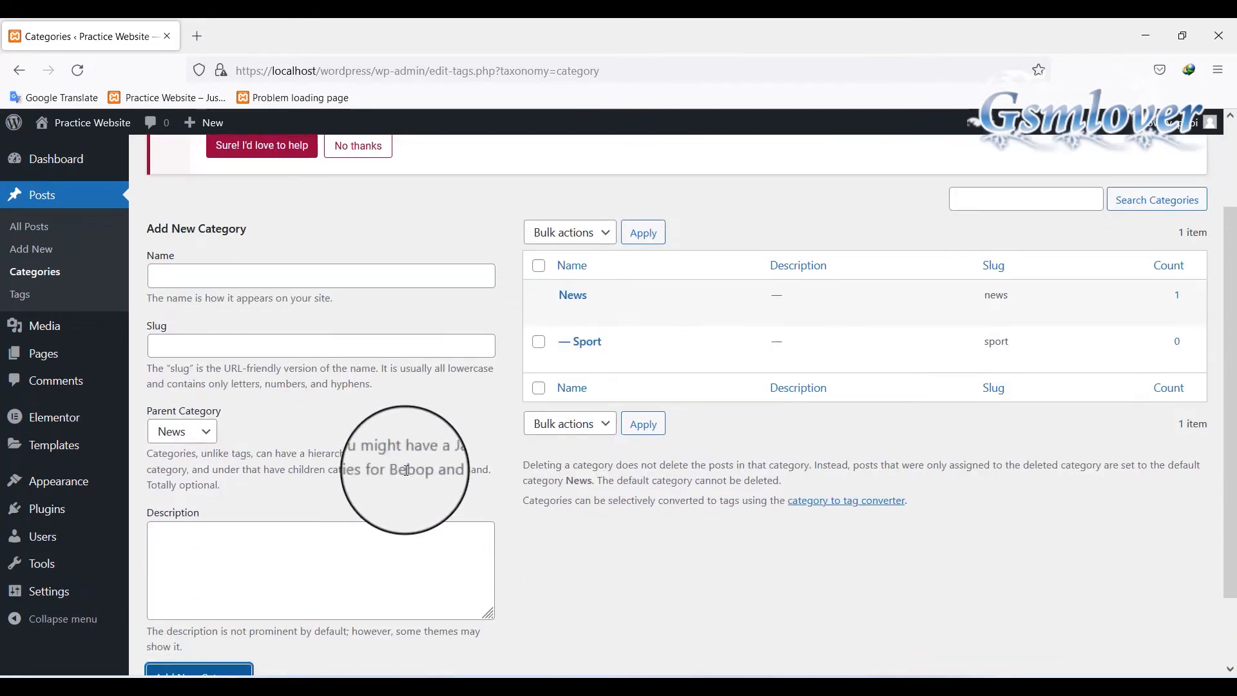
pyautogui.click(261, 273)
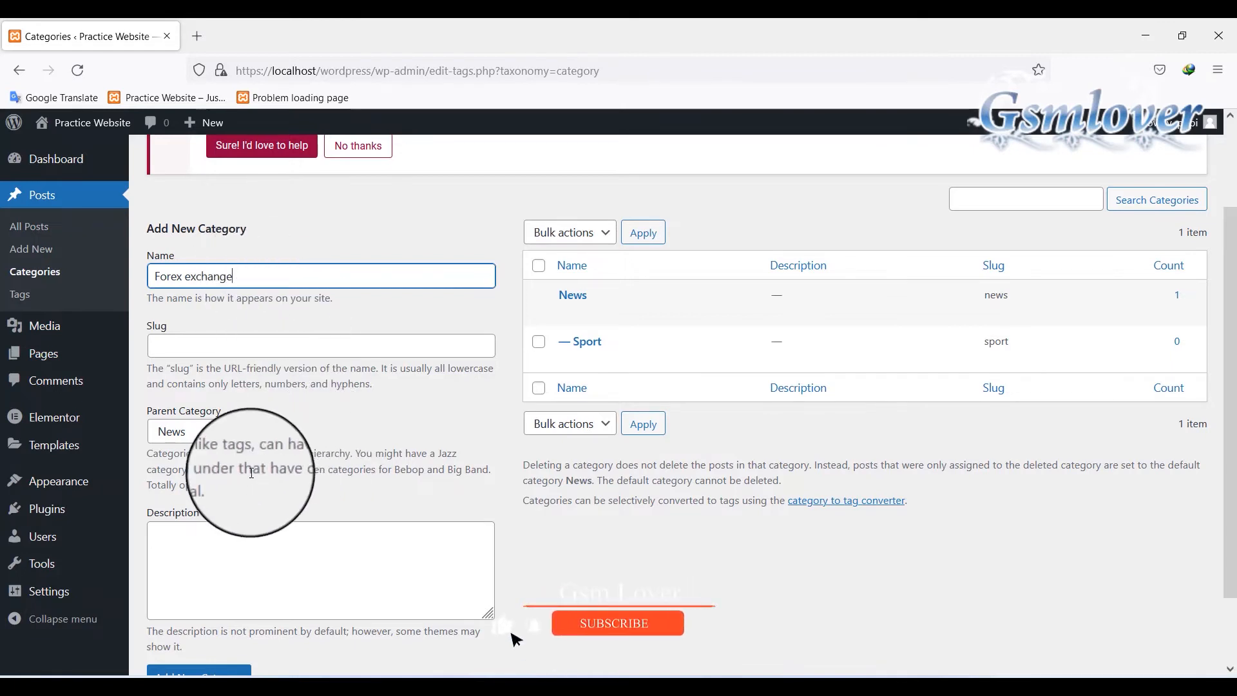
pyautogui.click(211, 445)
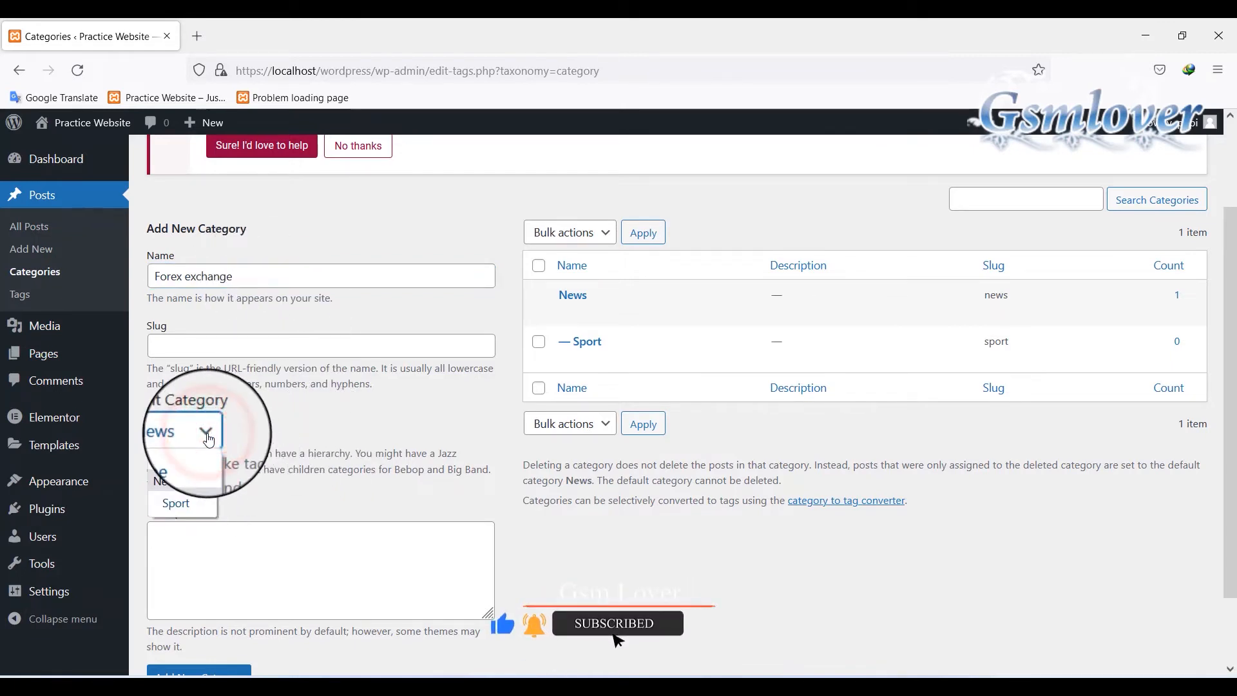
pyautogui.click(196, 478)
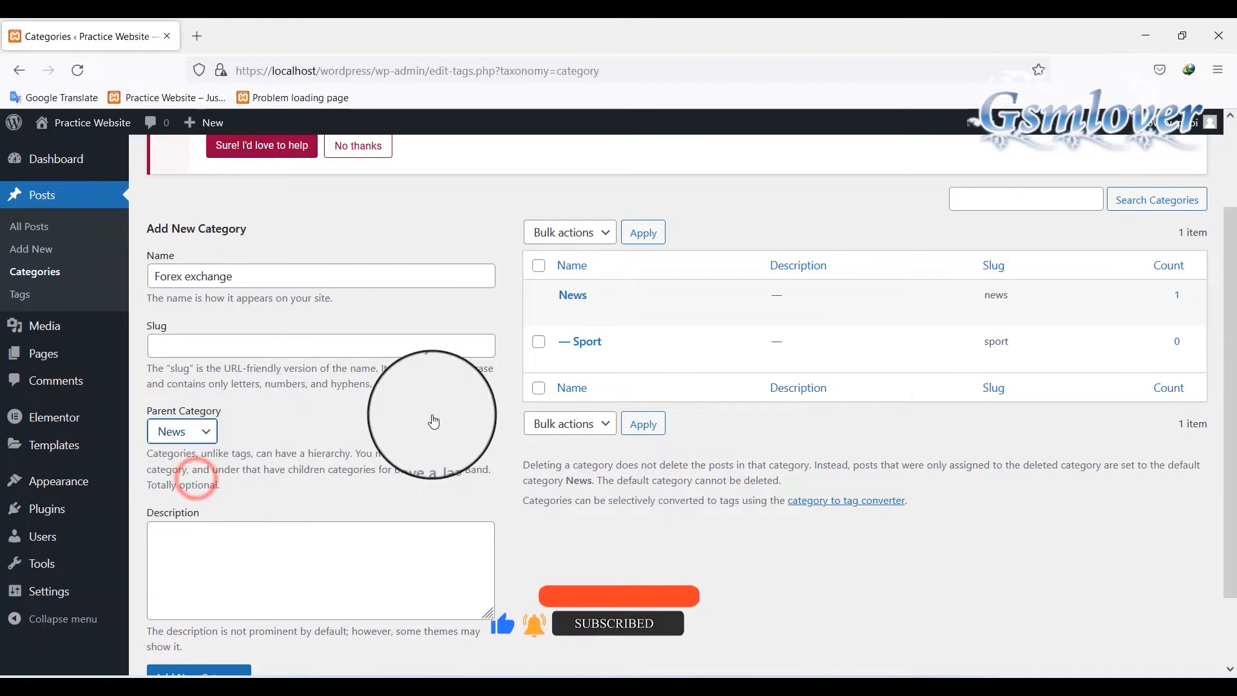
pyautogui.scroll(-1, 434, 421)
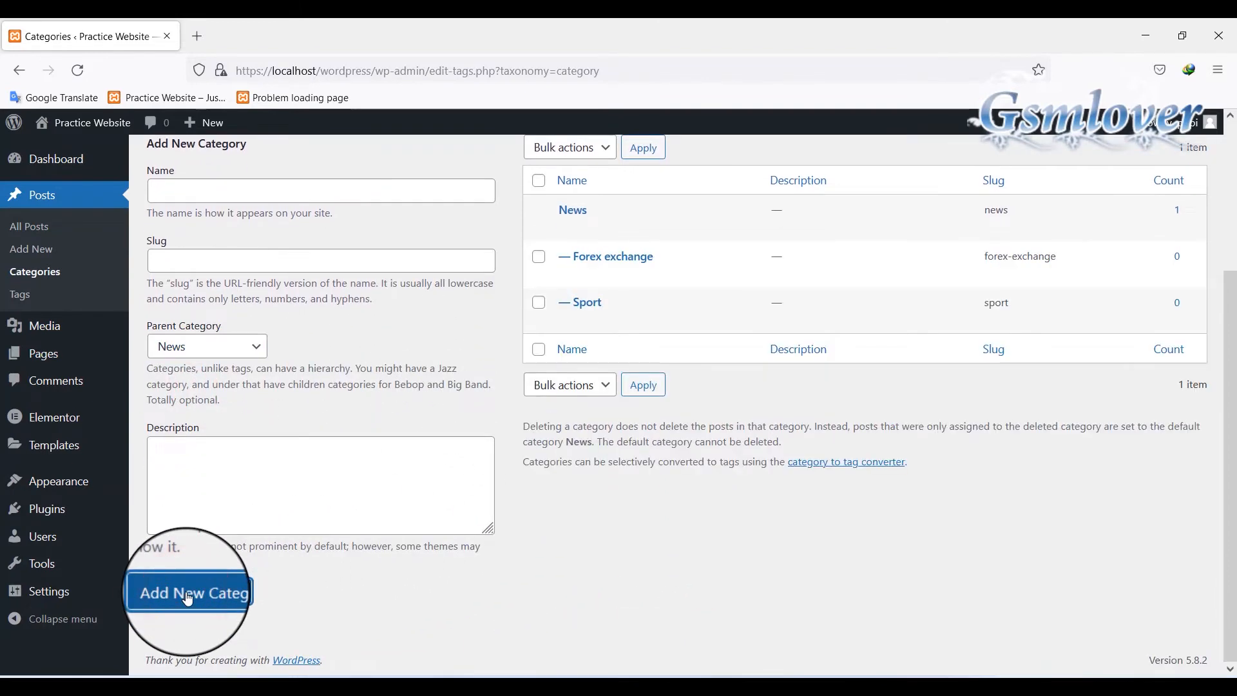
# Add a new category named "Football" with Sport as its parent category
pyautogui.moveTo(571, 218)
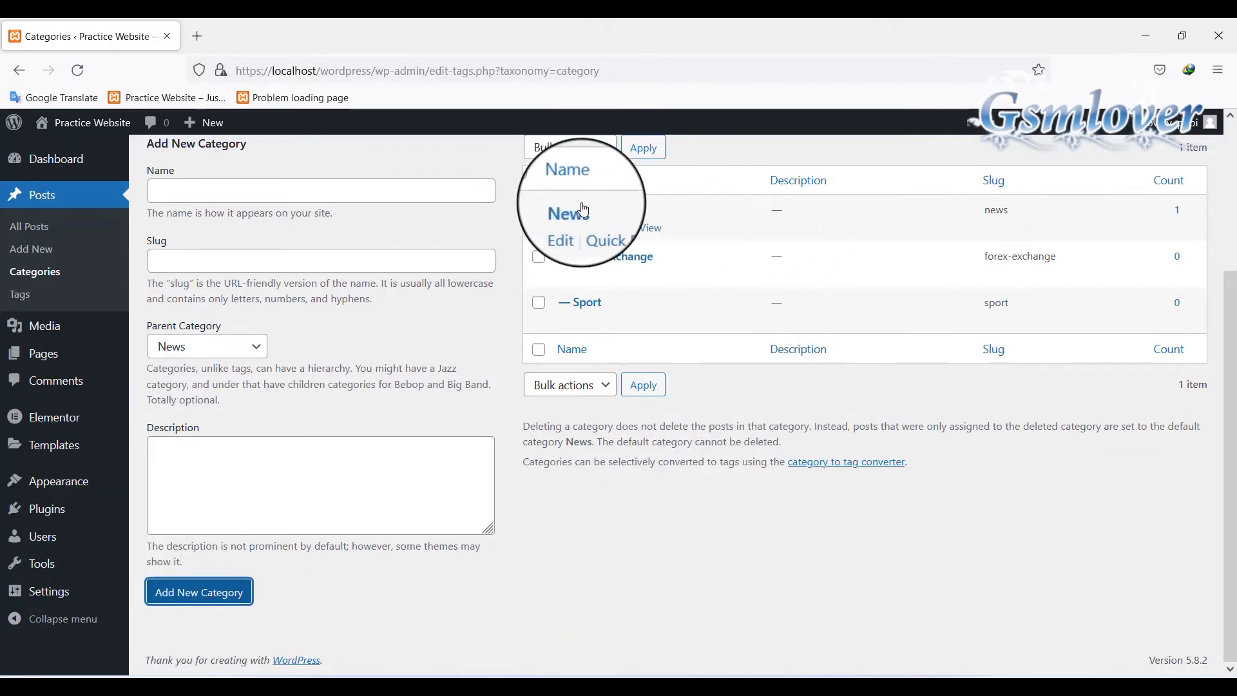
pyautogui.moveTo(550, 265)
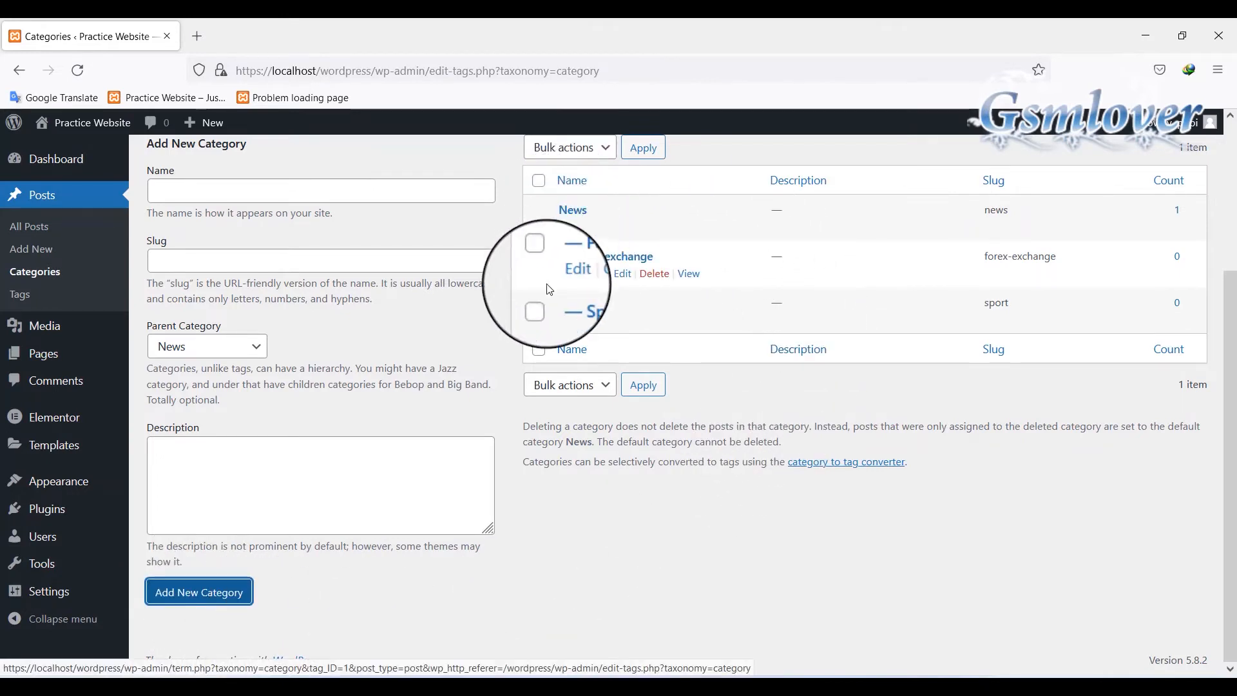
pyautogui.moveTo(592, 310)
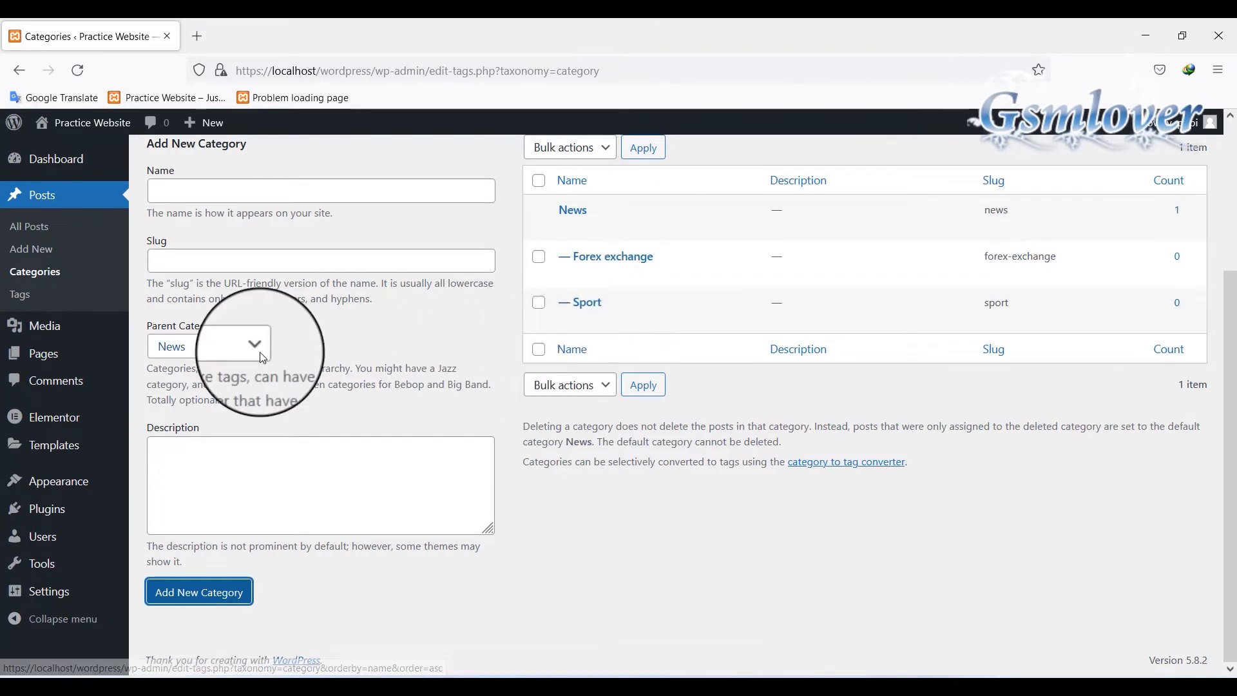
pyautogui.scroll(1, 378, 366)
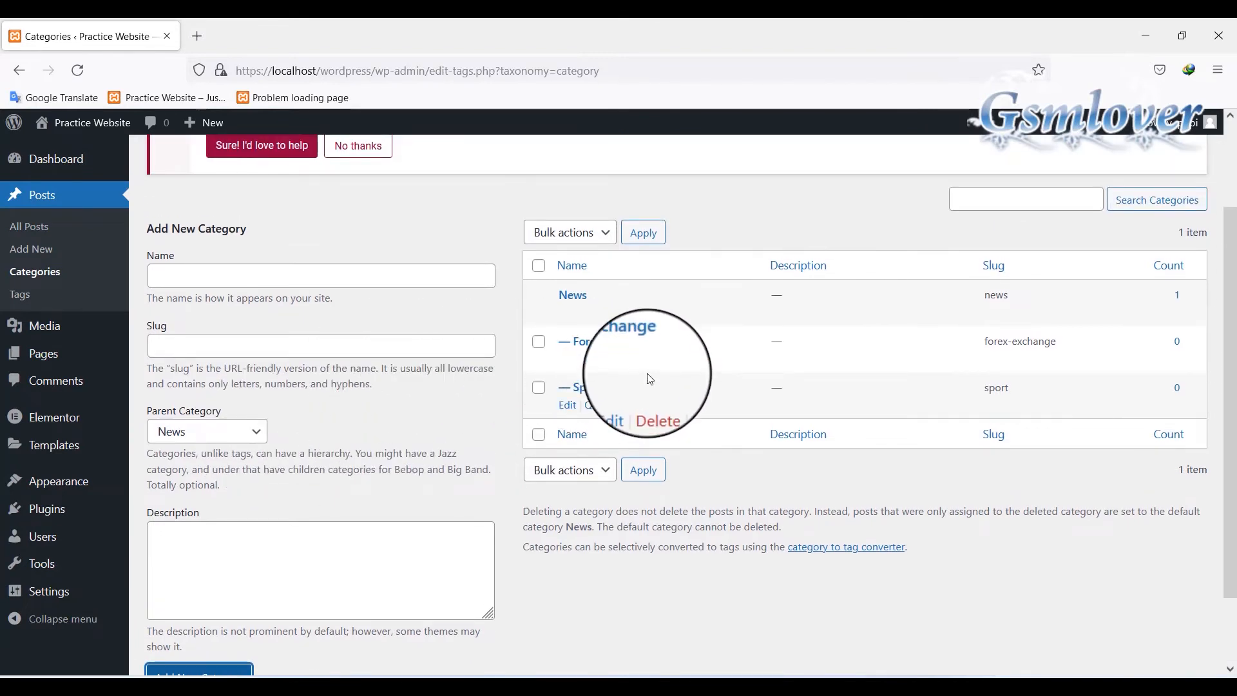
pyautogui.moveTo(594, 402)
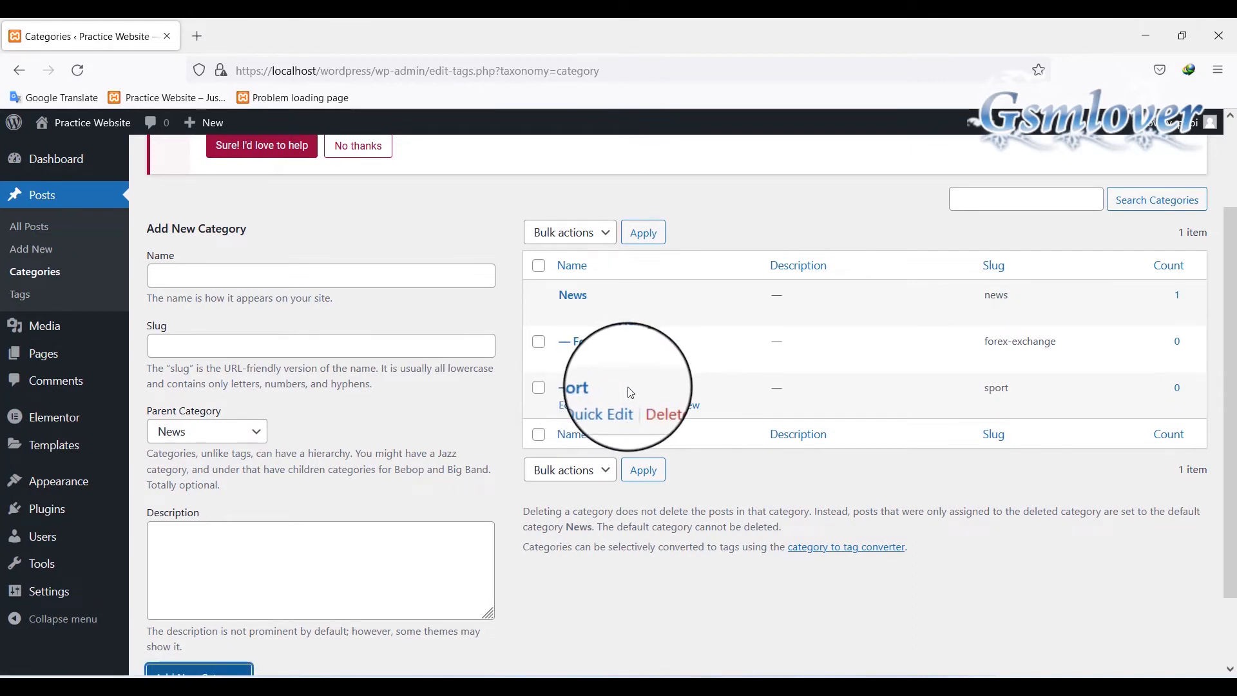
pyautogui.click(397, 277)
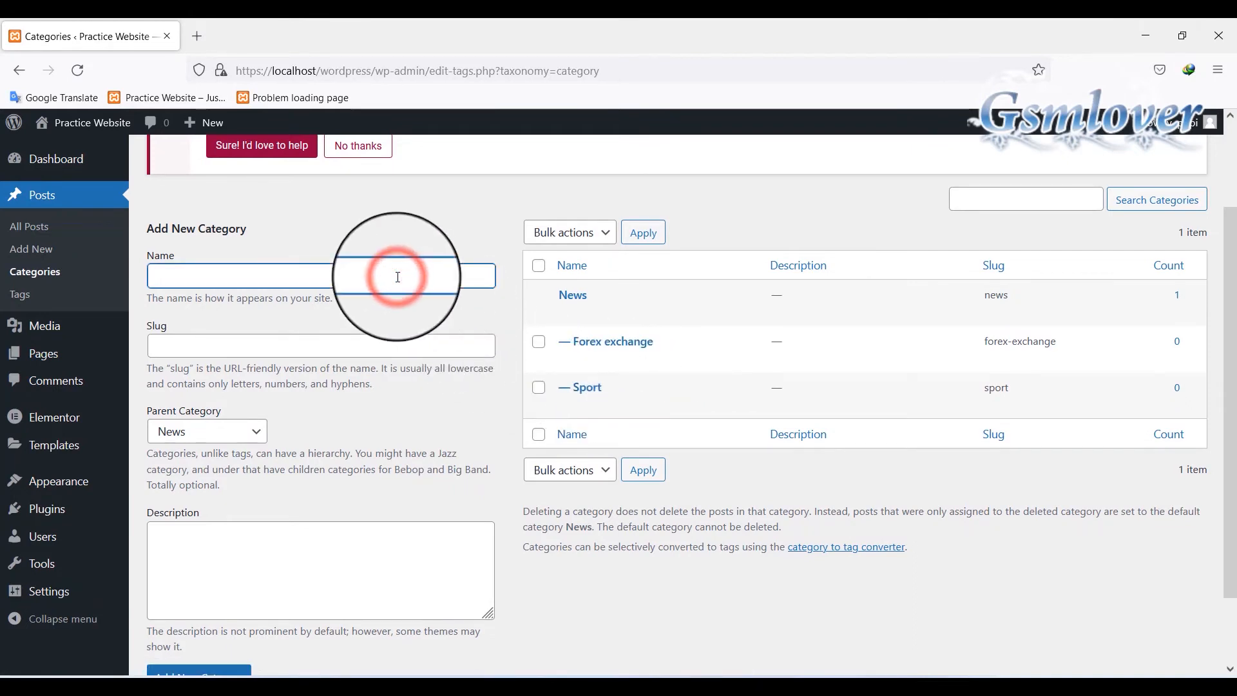
pyautogui.write('Football')
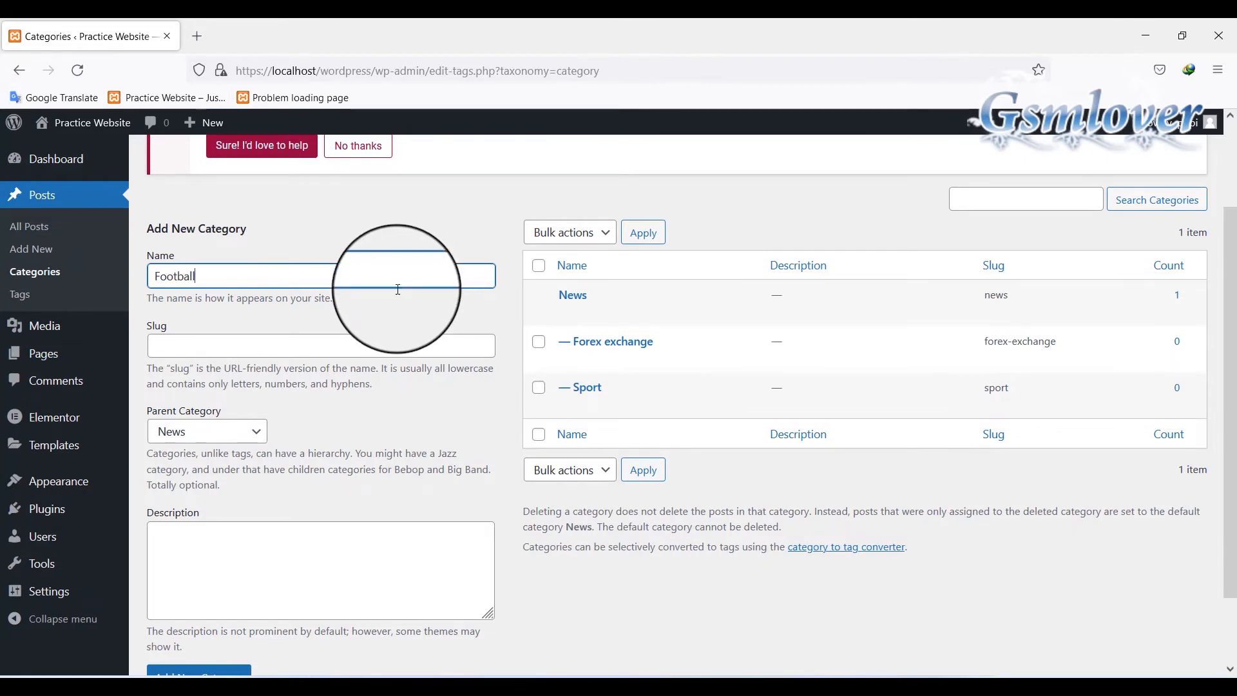
pyautogui.click(256, 433)
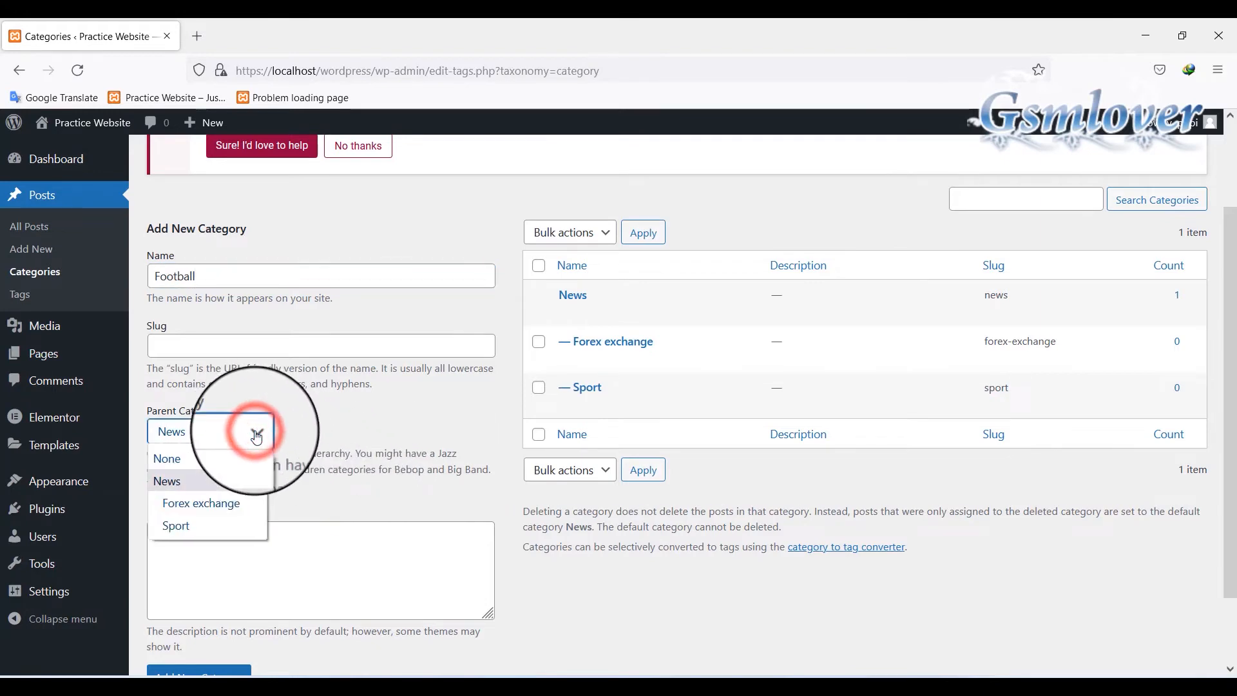
pyautogui.click(214, 526)
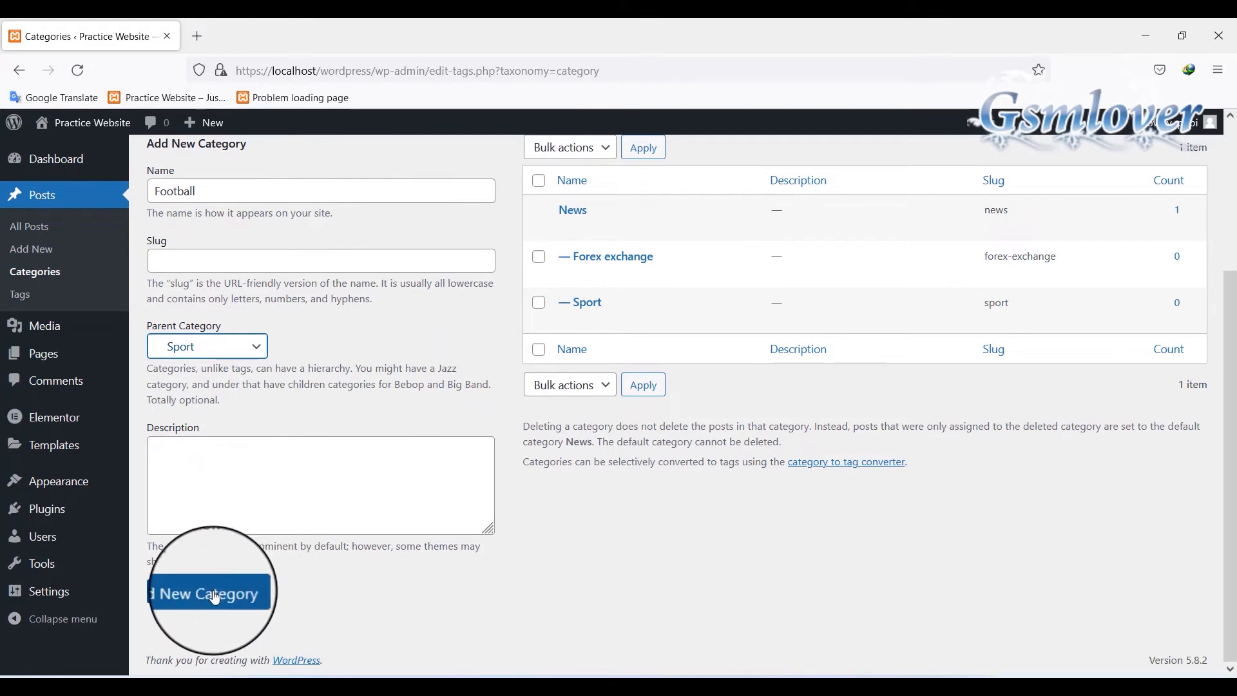
pyautogui.click(215, 596)
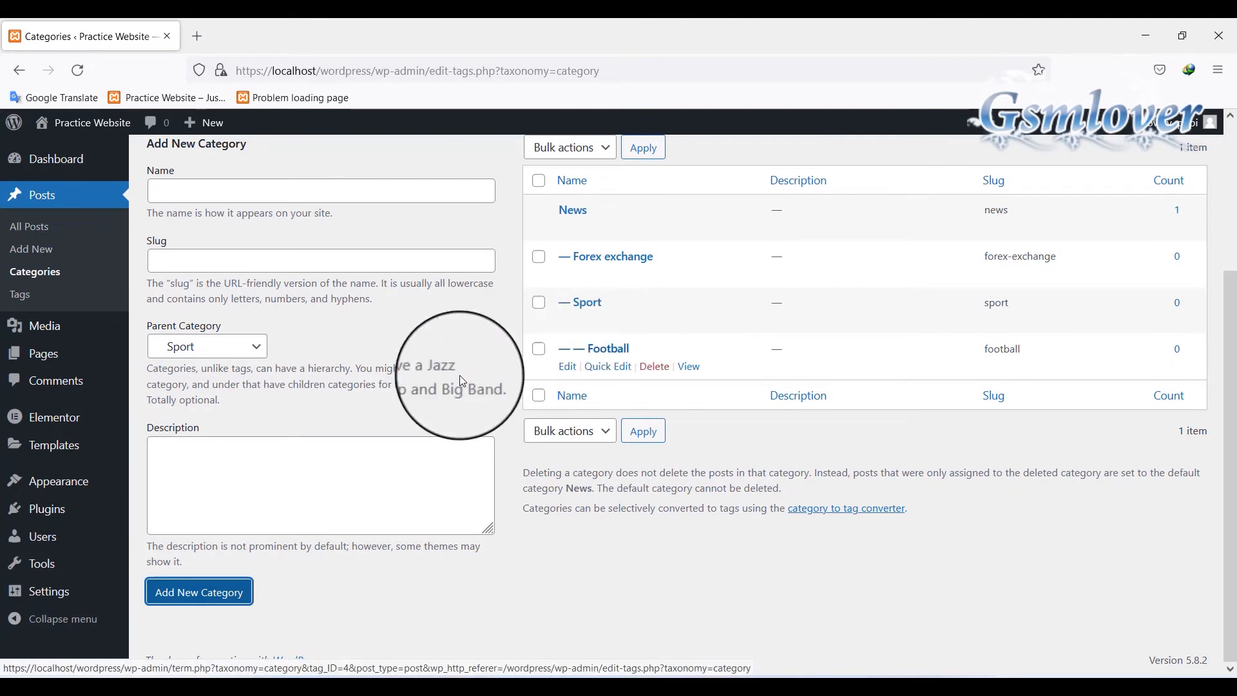
# Add a new category named "Cricket" with Sport as its parent category
pyautogui.scroll(1, 376, 375)
pyautogui.scroll(2, 375, 375)
pyautogui.click(352, 281)
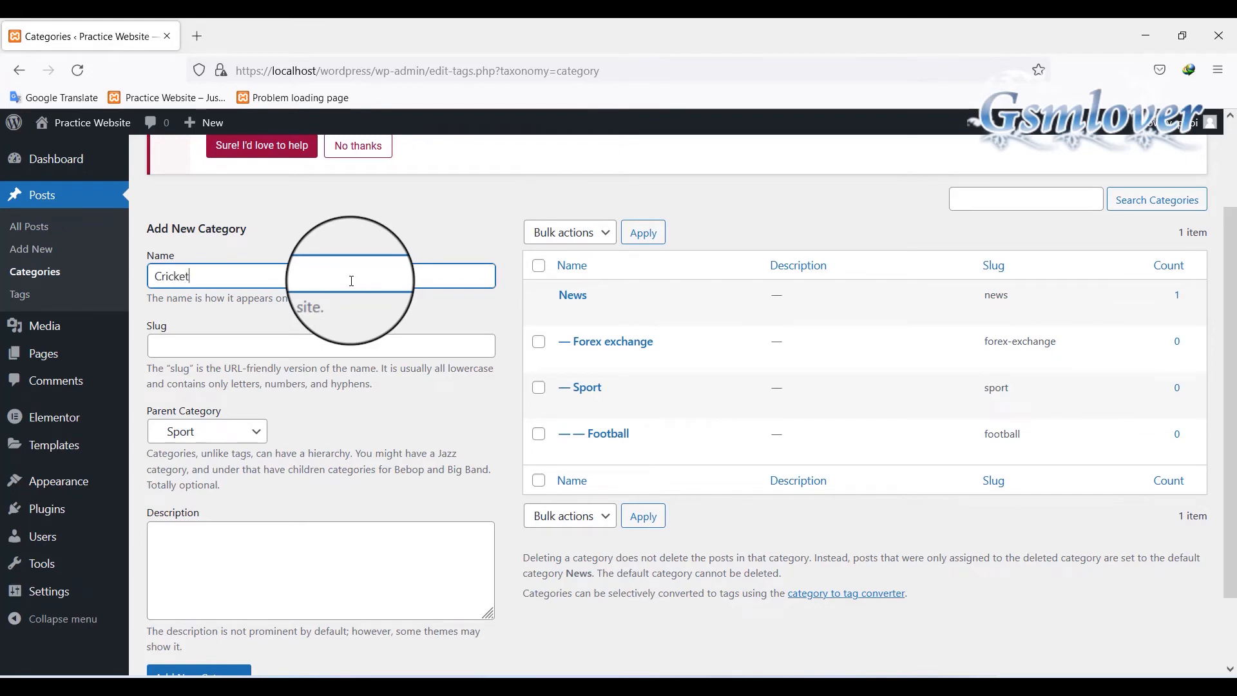
pyautogui.click(256, 435)
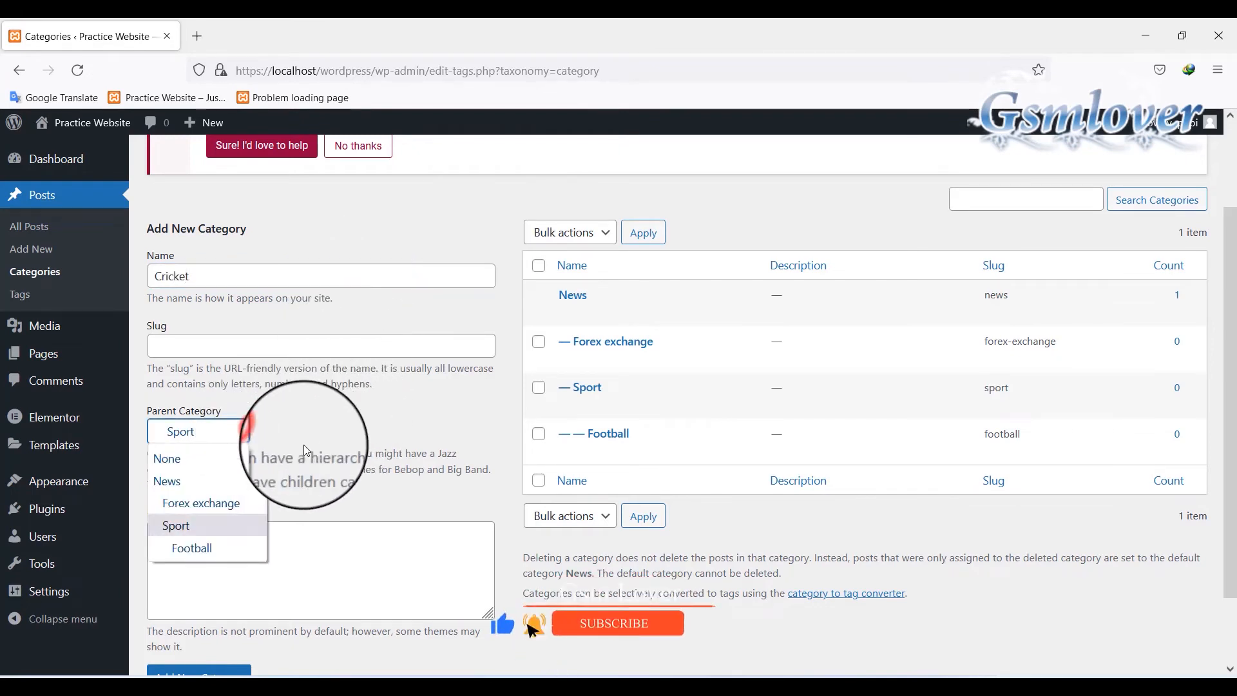
pyautogui.click(187, 523)
pyautogui.scroll(-2, 400, 454)
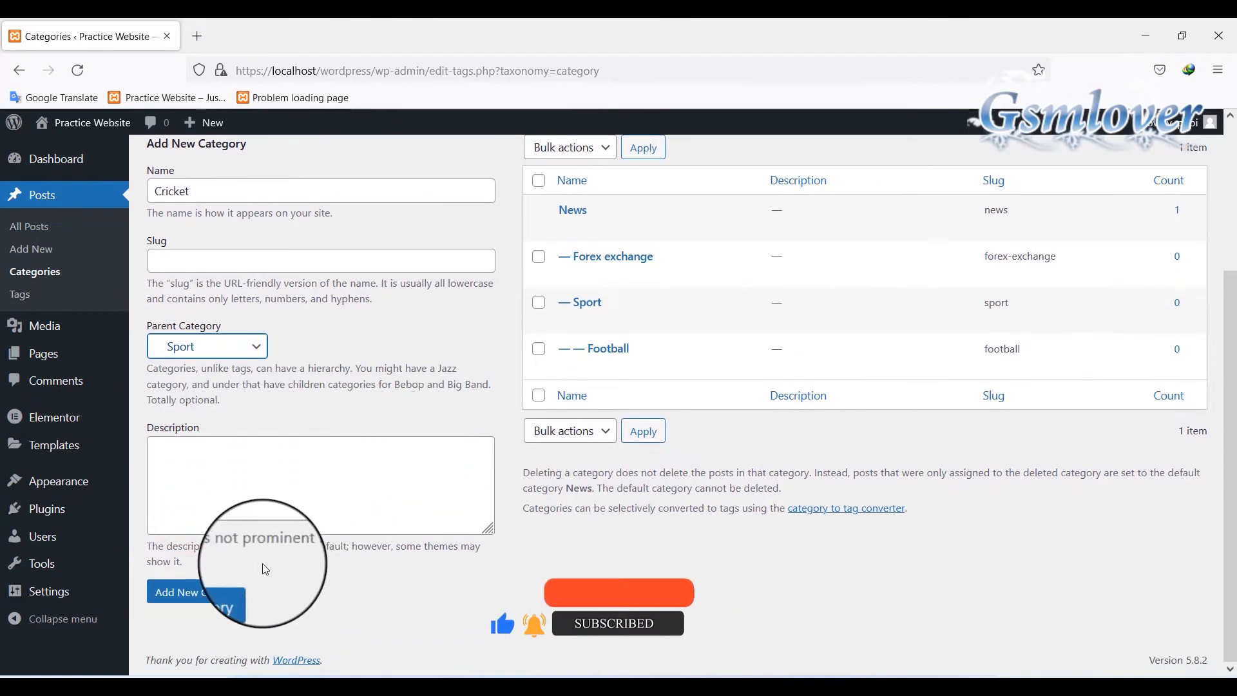
pyautogui.click(193, 592)
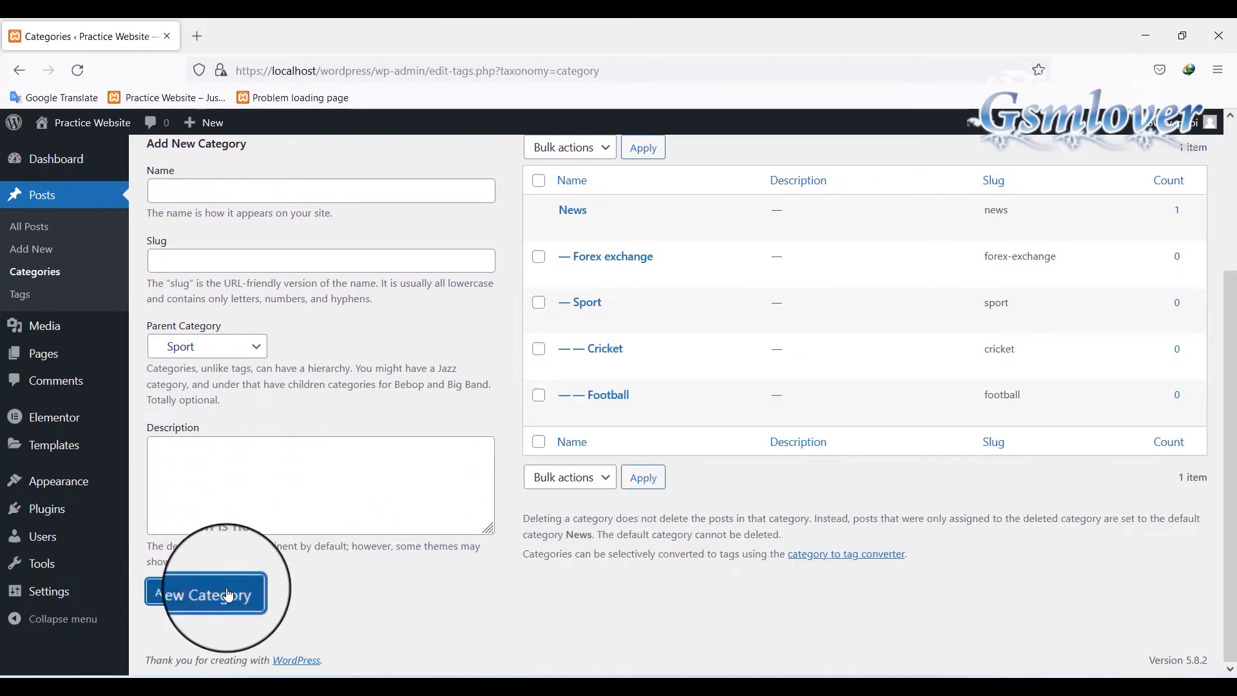
pyautogui.moveTo(571, 304)
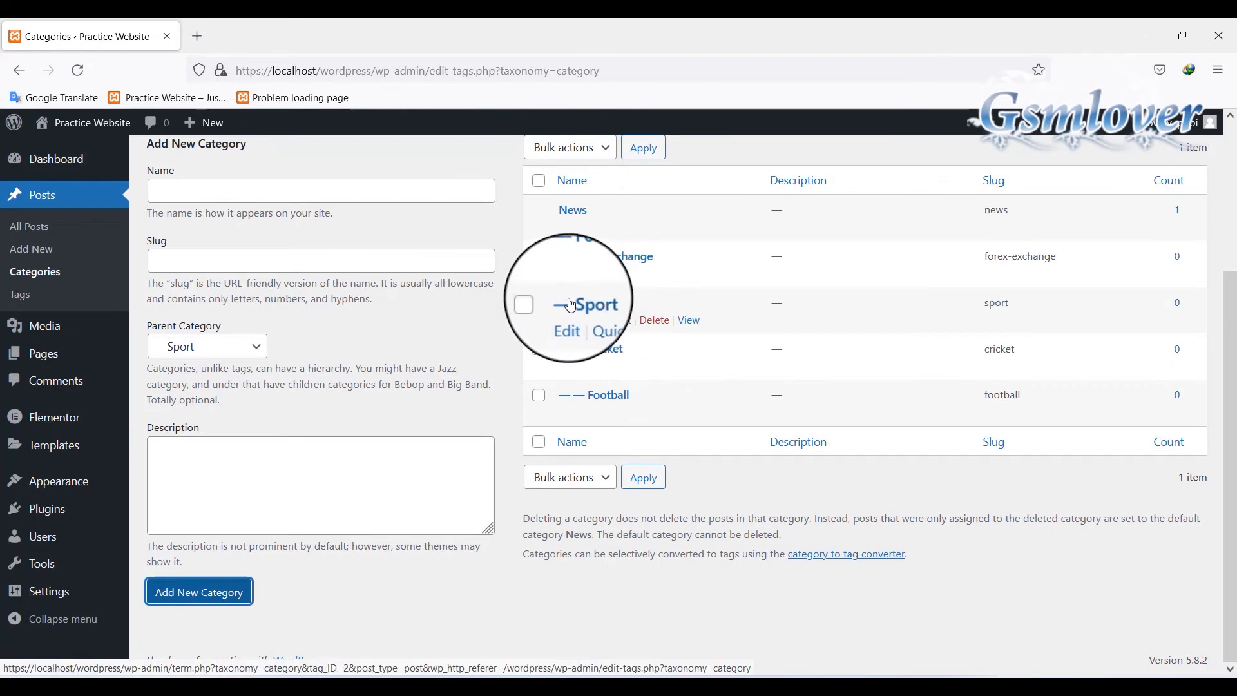
pyautogui.moveTo(600, 358)
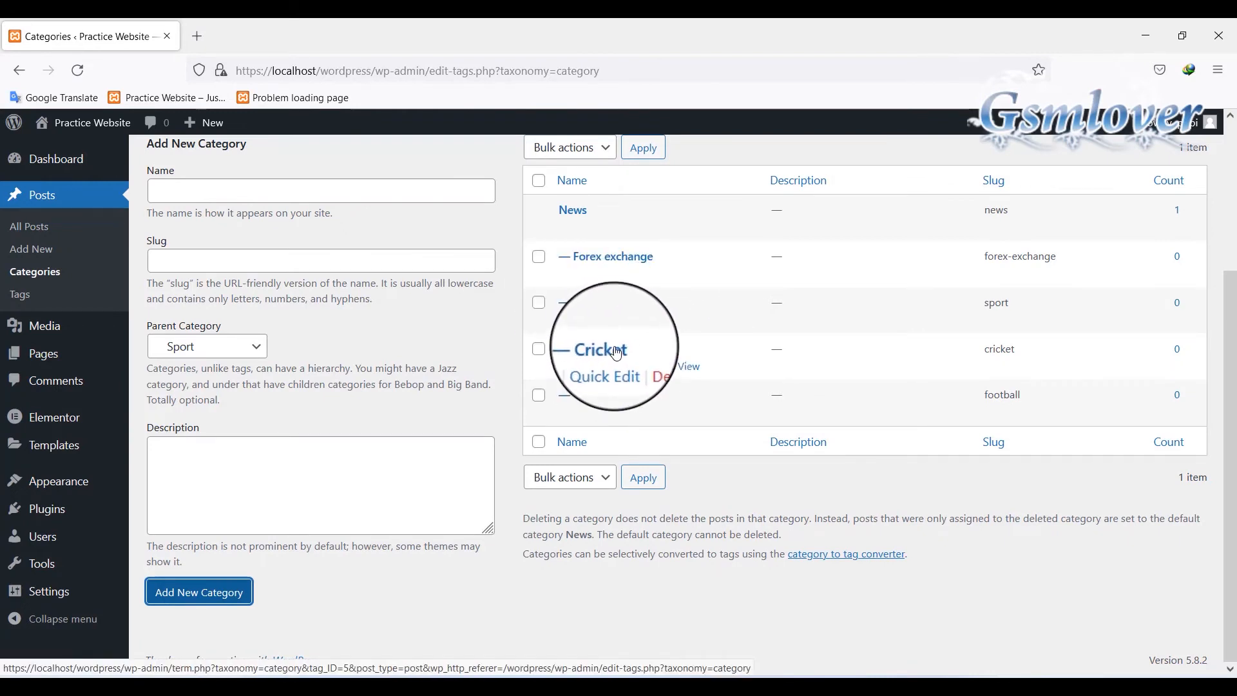
pyautogui.moveTo(610, 399)
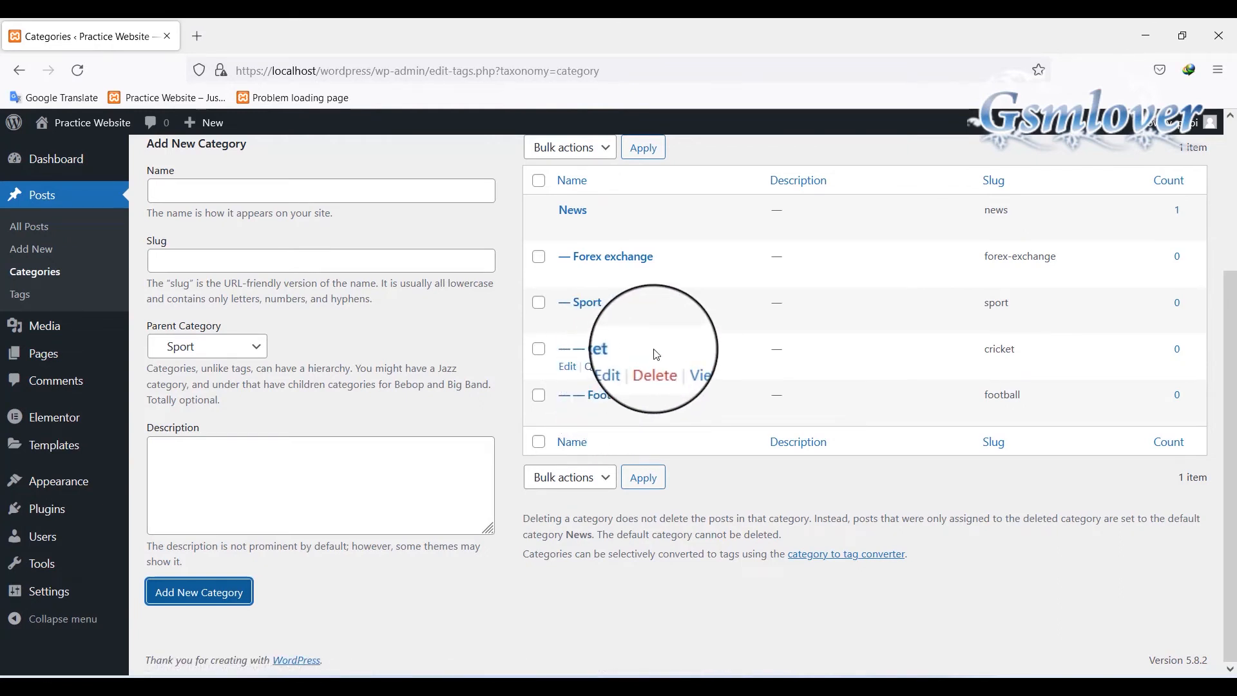
pyautogui.scroll(2, 651, 342)
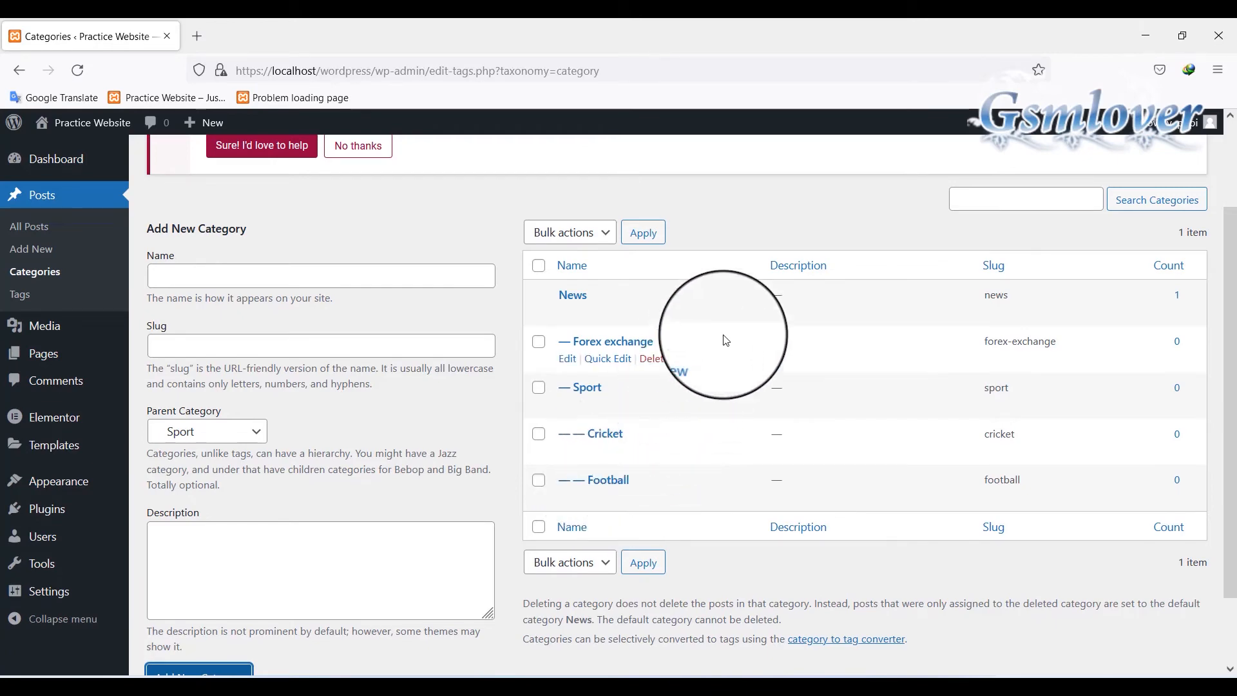
pyautogui.scroll(-2, 726, 380)
pyautogui.scroll(4, 389, 304)
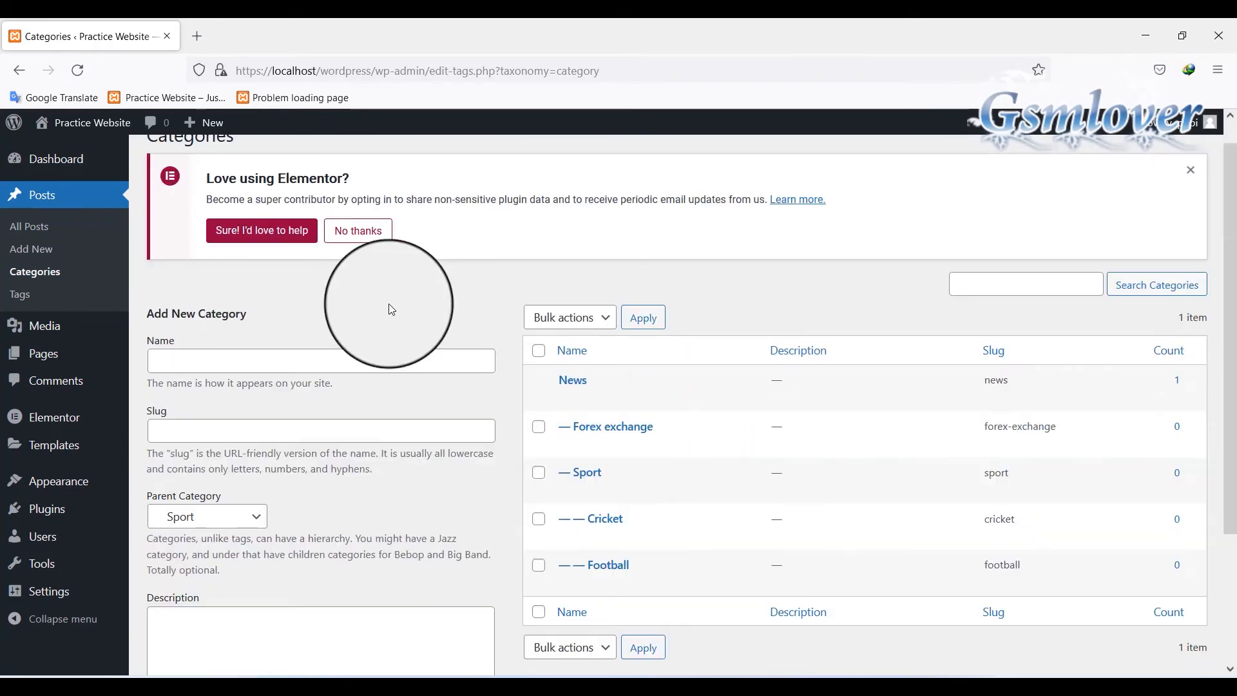
pyautogui.scroll(-1, 314, 329)
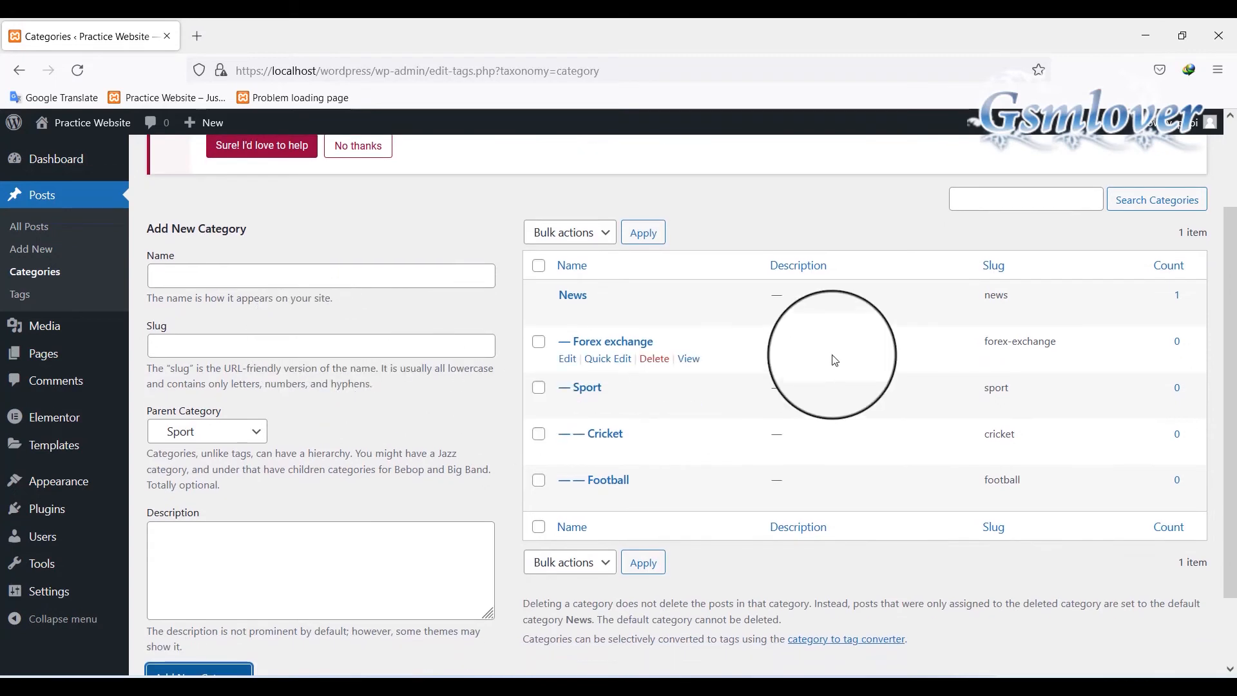
# Select all the child categories under News and choose Delete as the bulk action
pyautogui.click(607, 233)
pyautogui.click(608, 233)
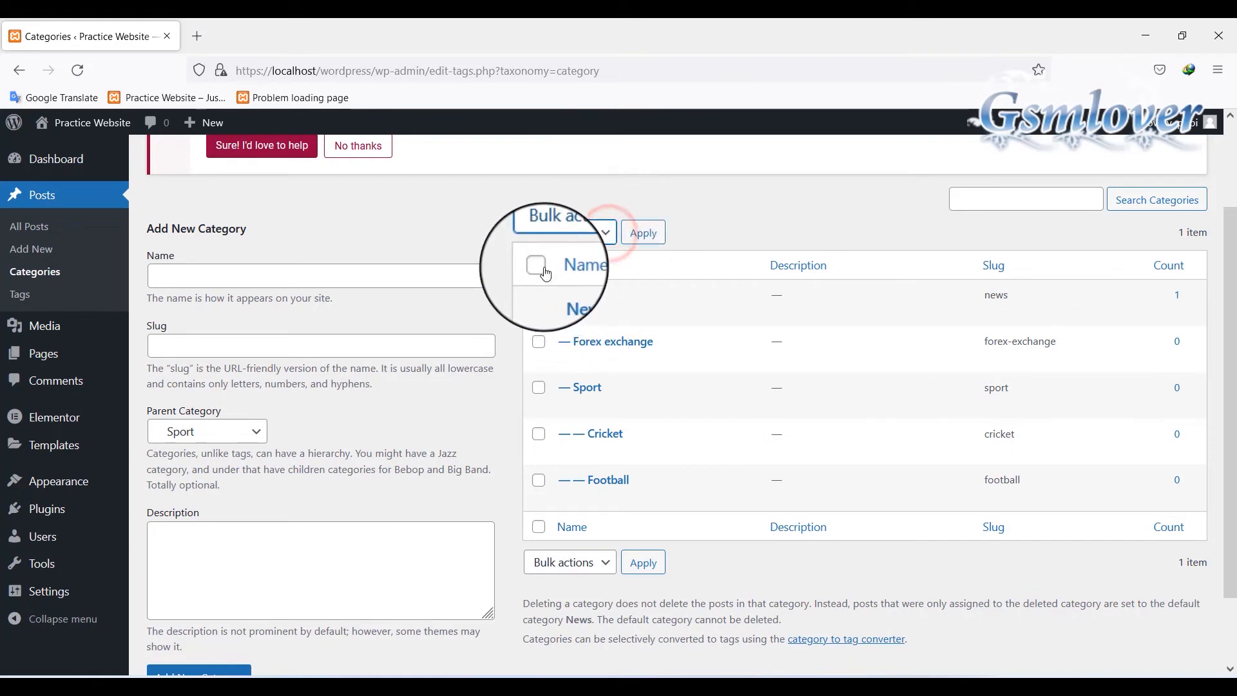
pyautogui.click(606, 234)
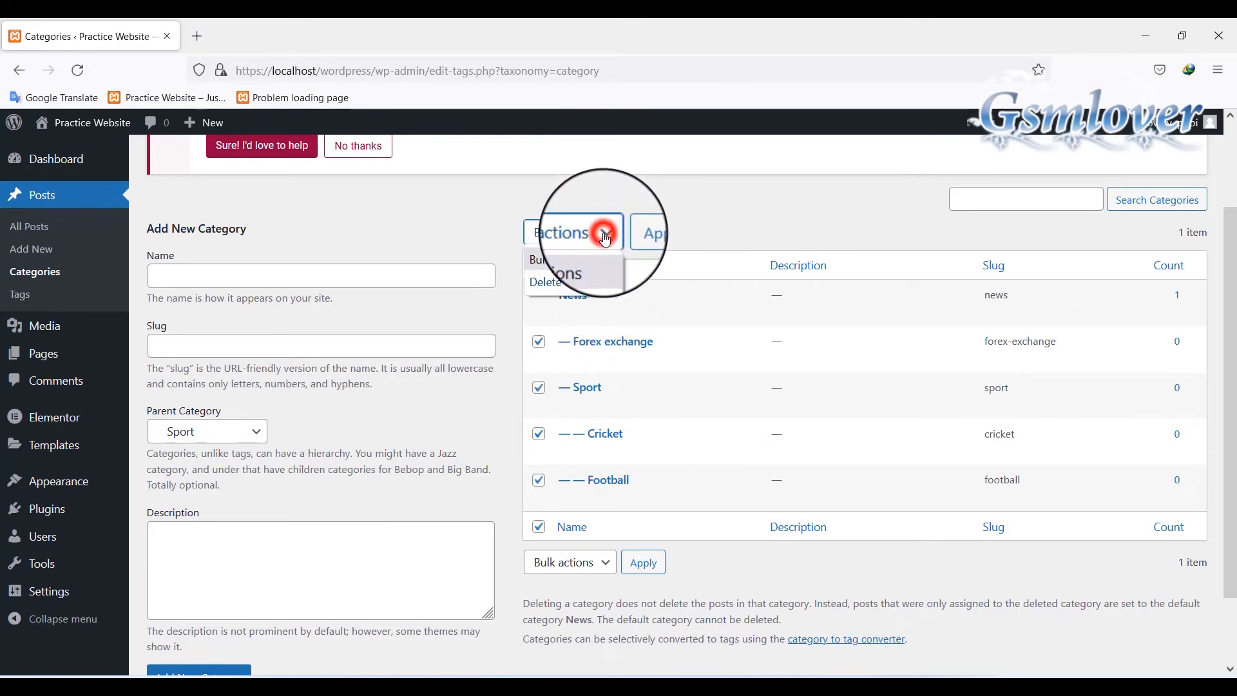
pyautogui.click(551, 282)
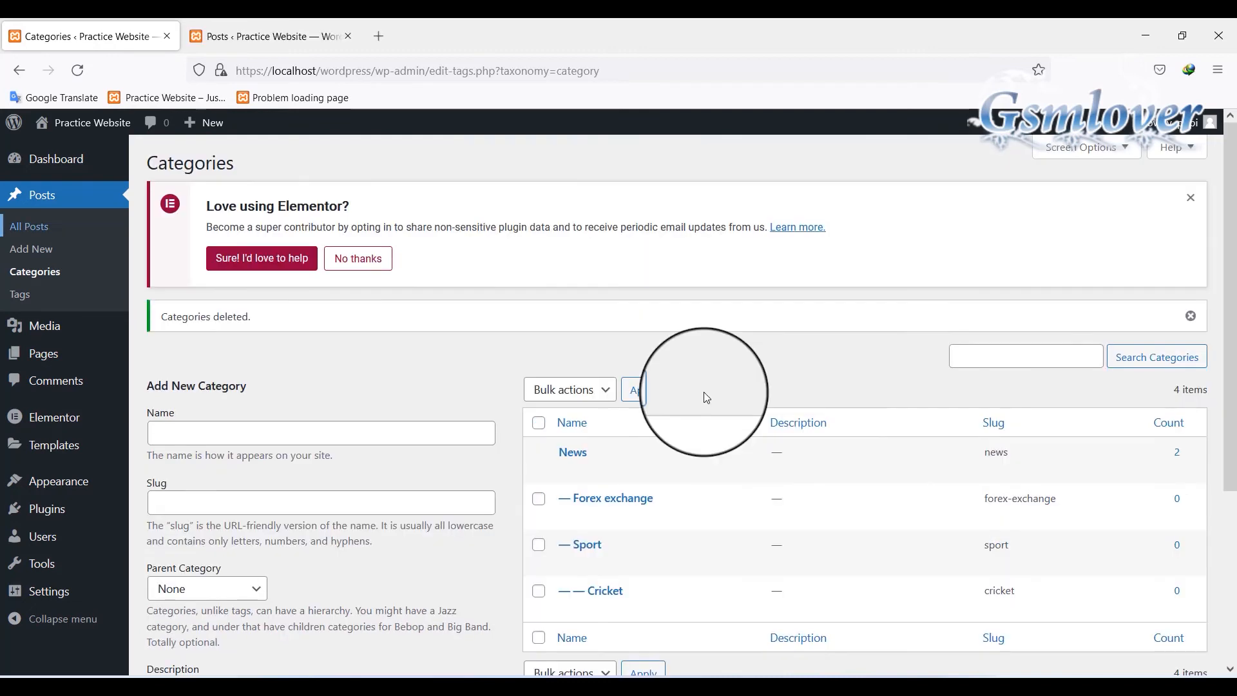
pyautogui.scroll(-3, 707, 397)
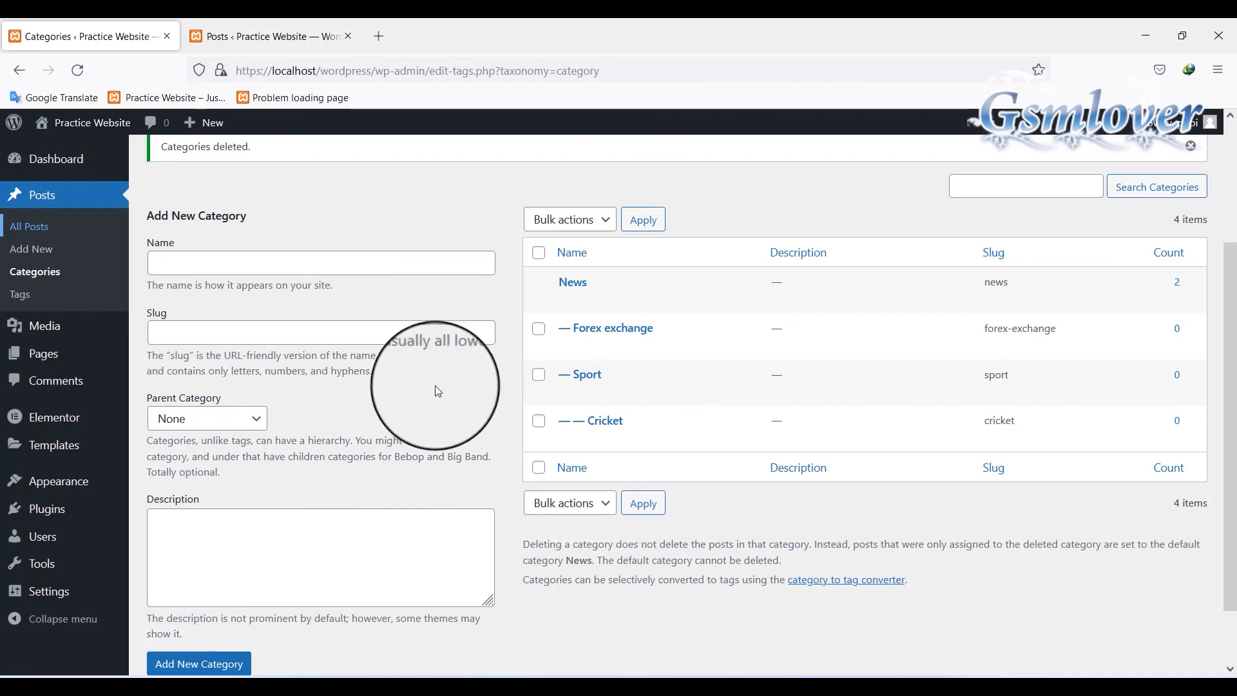
pyautogui.scroll(2, 438, 392)
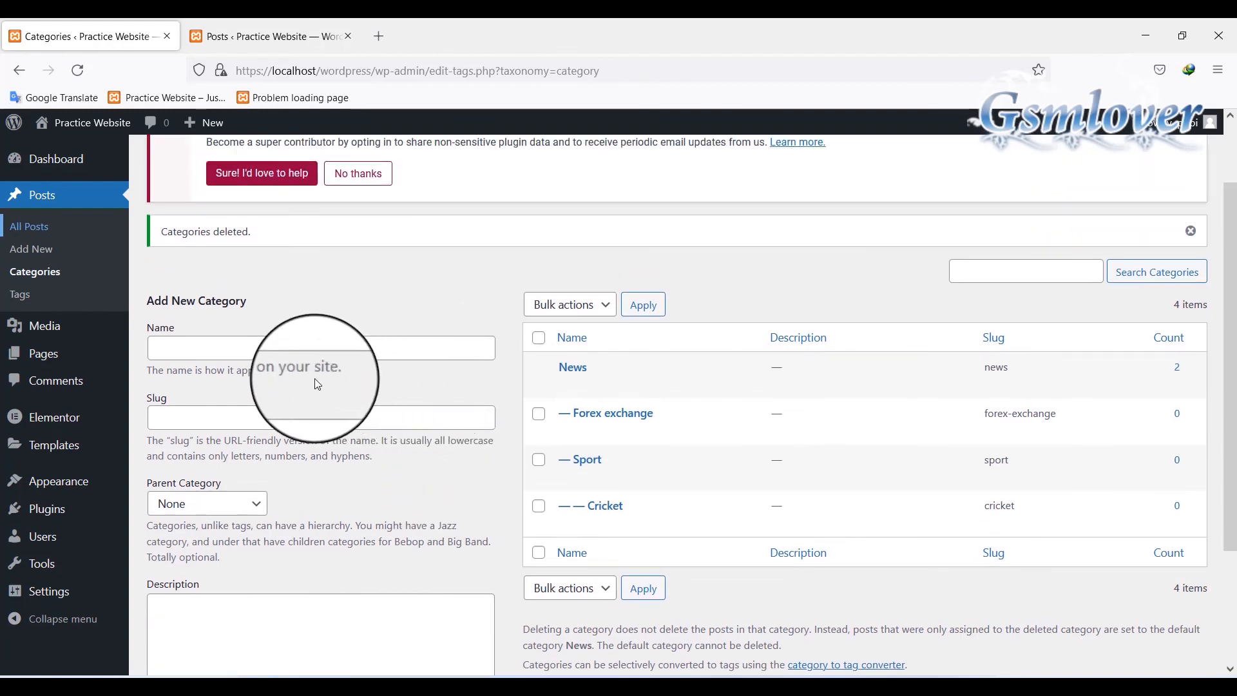